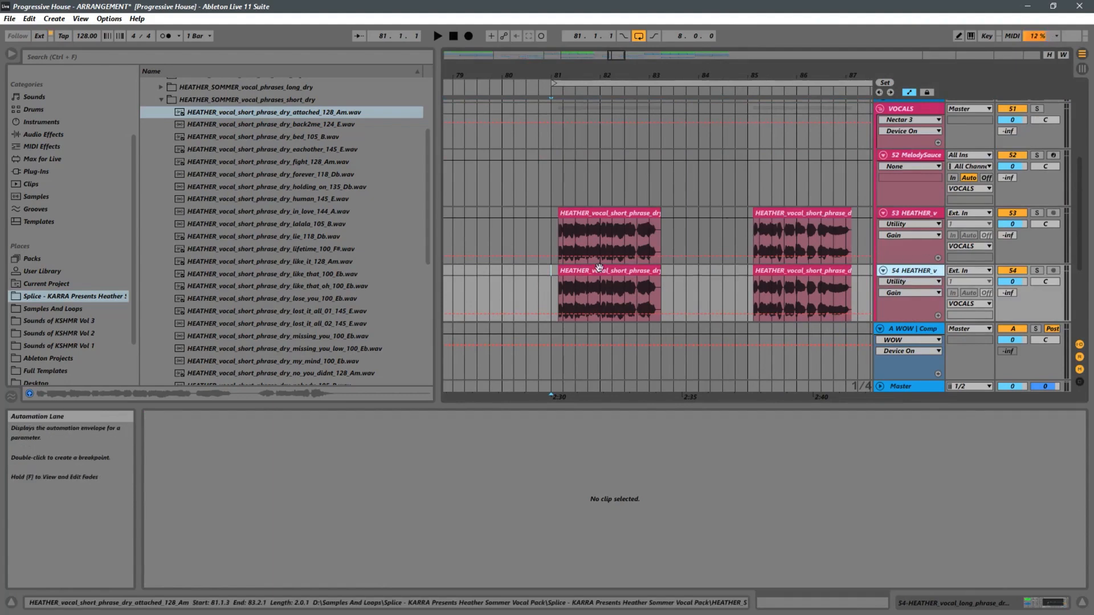
Delete the clip at bar 81 on the lower HEATHER vocal track and the clip at bar 85 on the upper one
{"action": "left_click_drag", "start_coordinate": [672, 273], "coordinate": [542, 289]}
{"action": "key", "text": "Delete"}
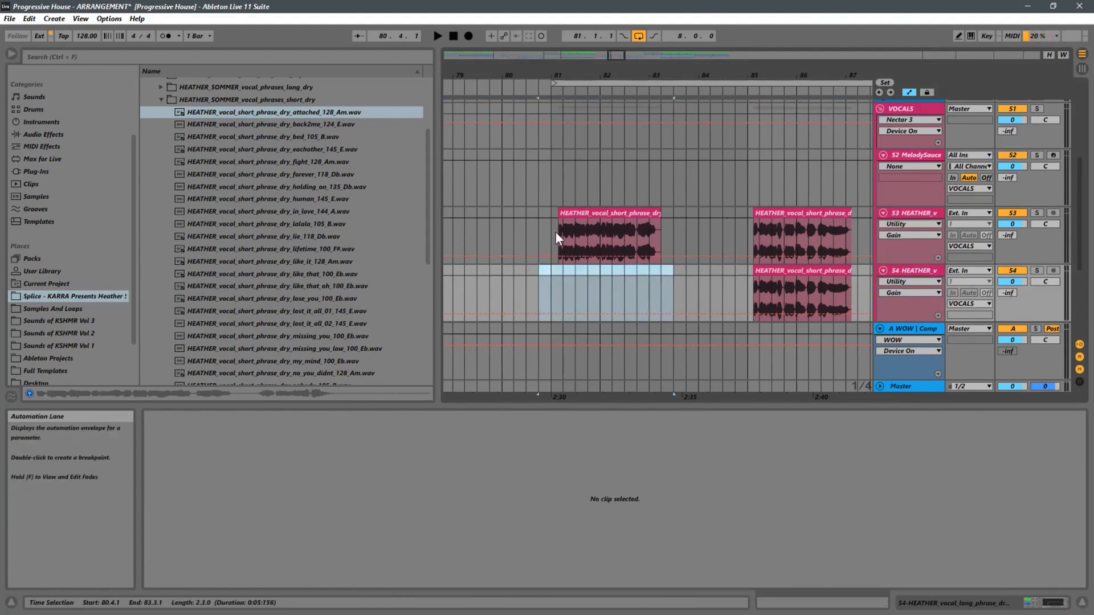
{"action": "left_click_drag", "start_coordinate": [556, 231], "coordinate": [662, 216]}
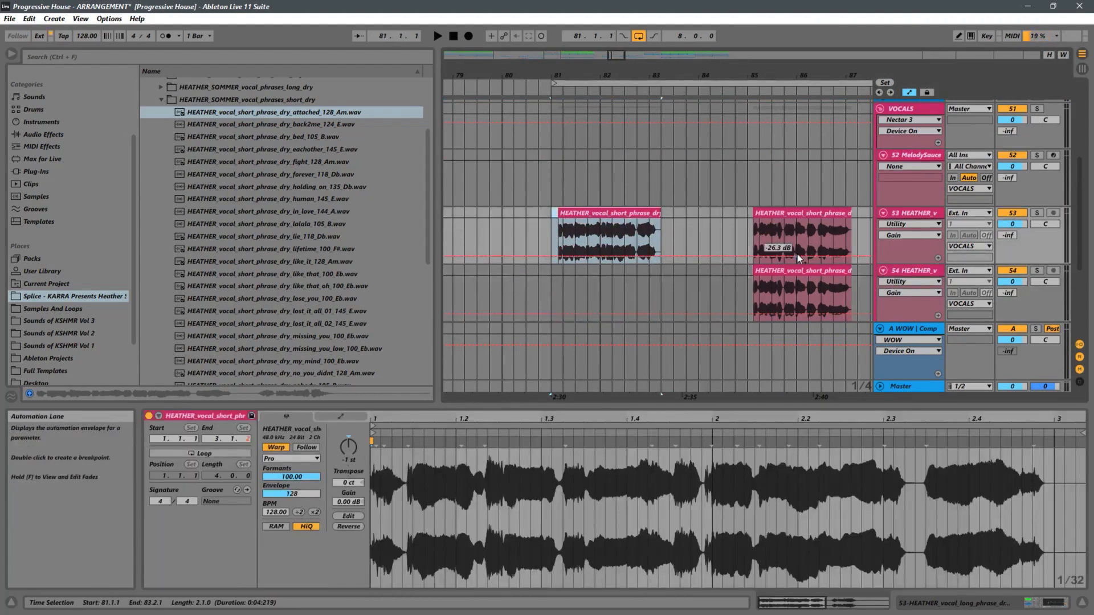
{"action": "left_click", "coordinate": [798, 254]}
{"action": "key", "text": "Delete"}
Move the like_it_128_Am clip from bar 85 to 81.1.3 on the lower track, aligned under the attached_128_Am clip
{"action": "left_click", "coordinate": [800, 270]}
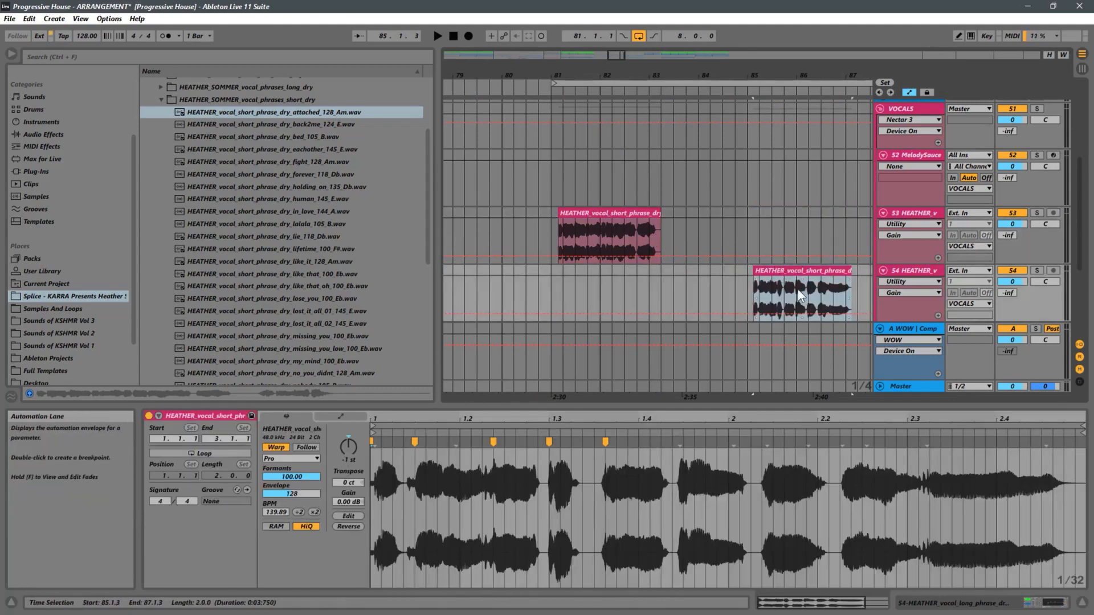
{"action": "left_click", "coordinate": [795, 271]}
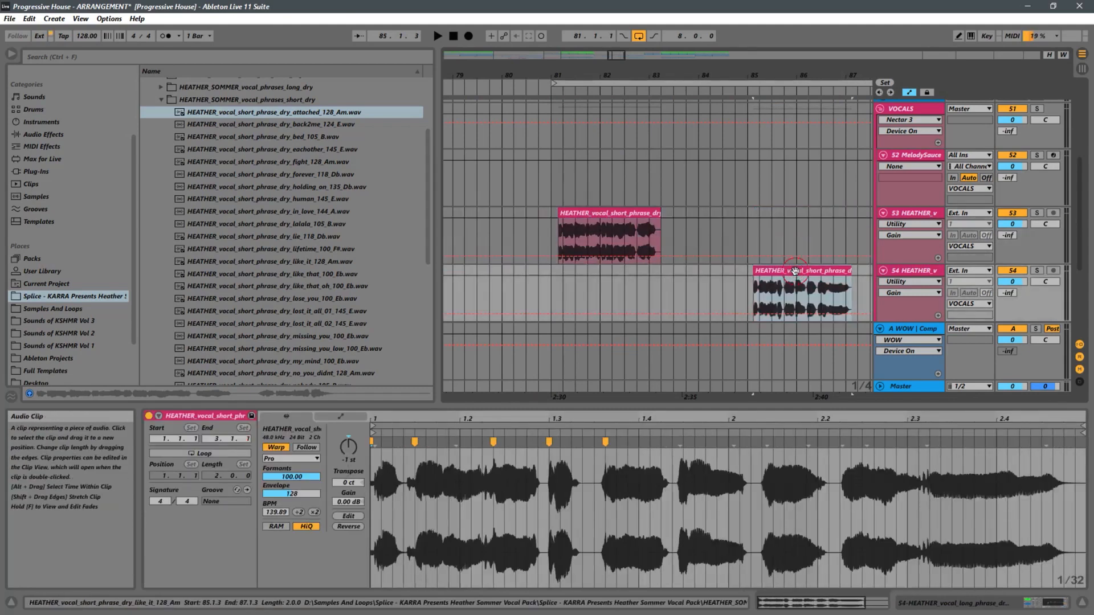
{"action": "left_click_drag", "start_coordinate": [807, 273], "coordinate": [620, 286]}
{"action": "left_click_drag", "start_coordinate": [569, 75], "coordinate": [630, 277]}
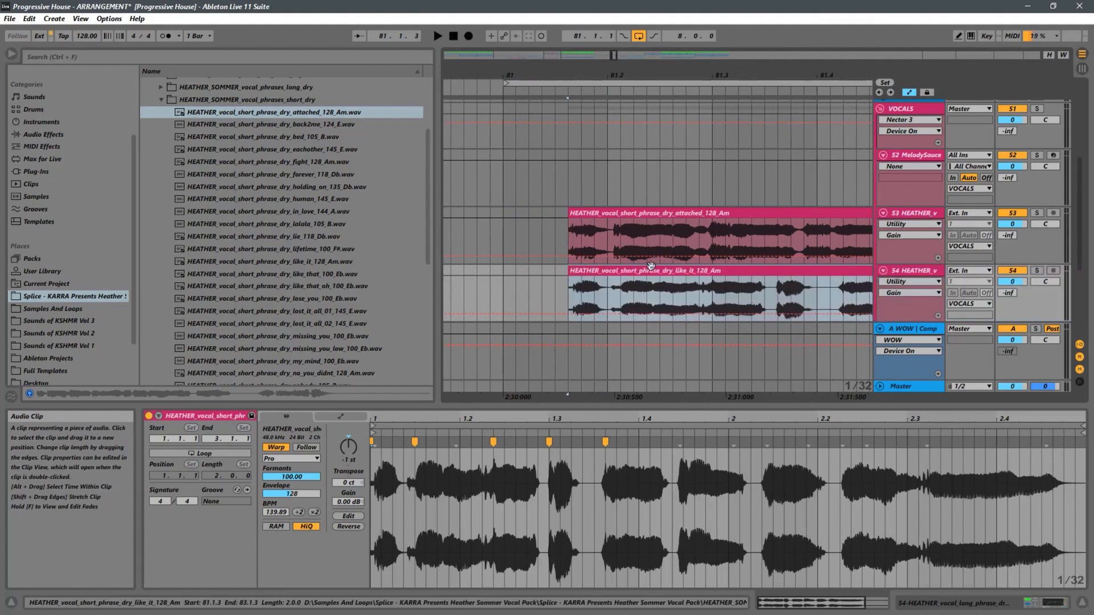
{"action": "left_click_drag", "start_coordinate": [647, 74], "coordinate": [339, 170]}
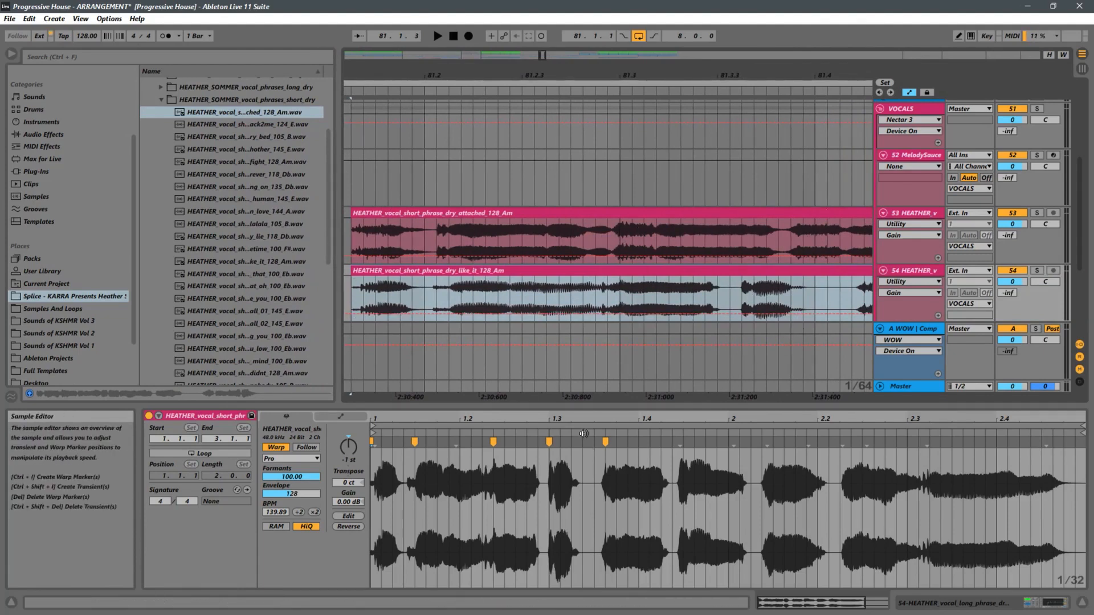
Play the two layered vocal phrases and mute the upper HEATHER track to hear only the like_it clip
{"action": "left_click", "coordinate": [414, 442]}
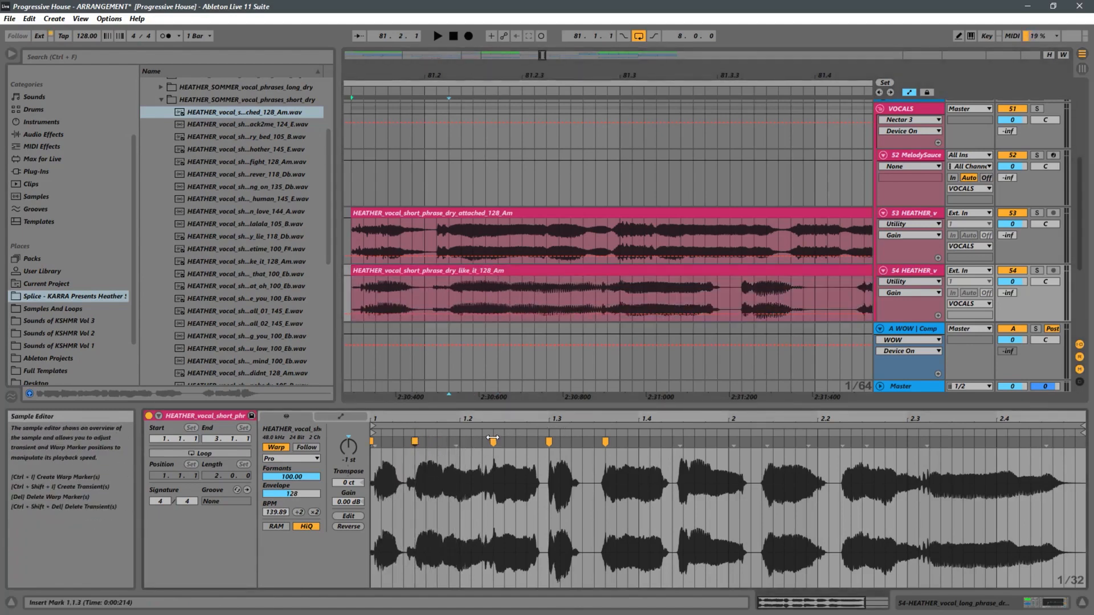
{"action": "mouse_move", "coordinate": [493, 443]}
{"action": "left_mouse_down"}
{"action": "mouse_move", "coordinate": [505, 442]}
{"action": "mouse_move", "coordinate": [492, 442]}
{"action": "left_mouse_up"}
{"action": "key", "text": "space"}
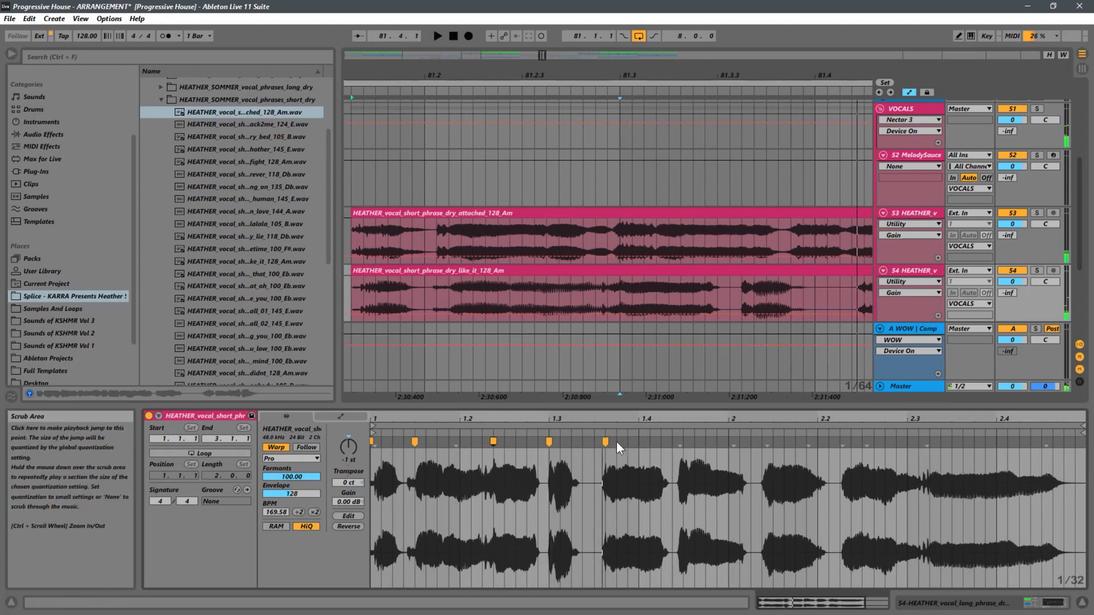
{"action": "key", "text": "space"}
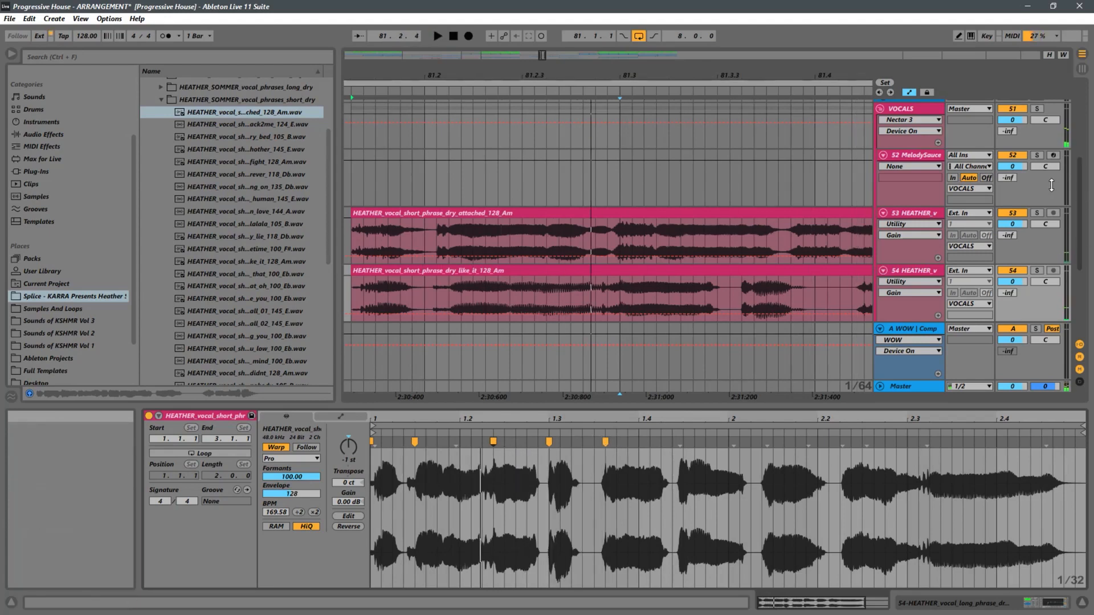
{"action": "key", "text": "space"}
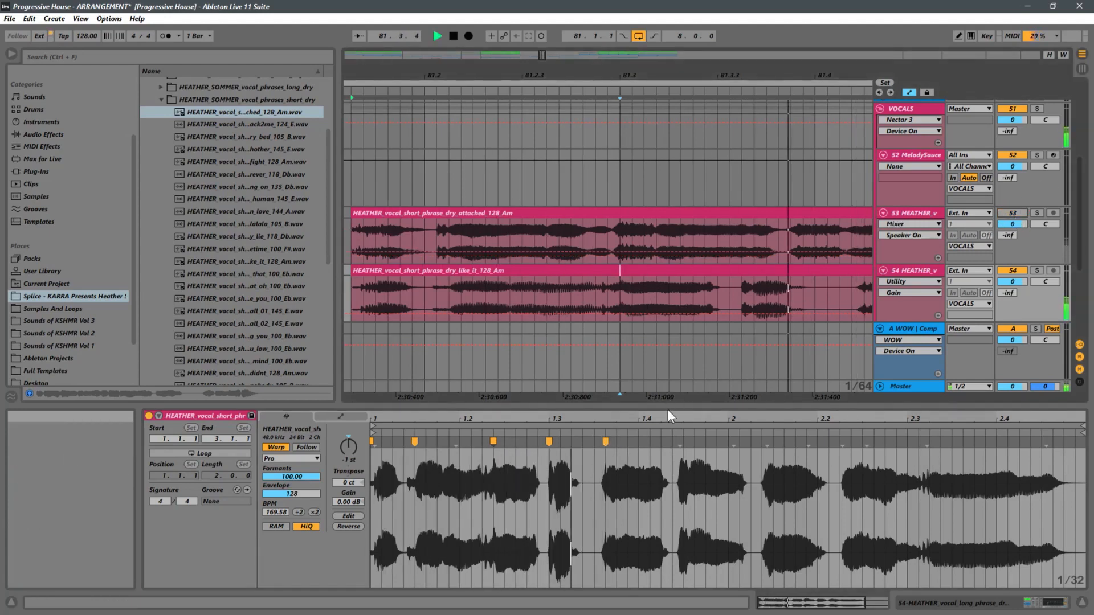
Add a warp marker at about 1.2 in the like_it clip and shift the next two markers later, the second to 1.3.2
{"action": "left_click", "coordinate": [605, 441]}
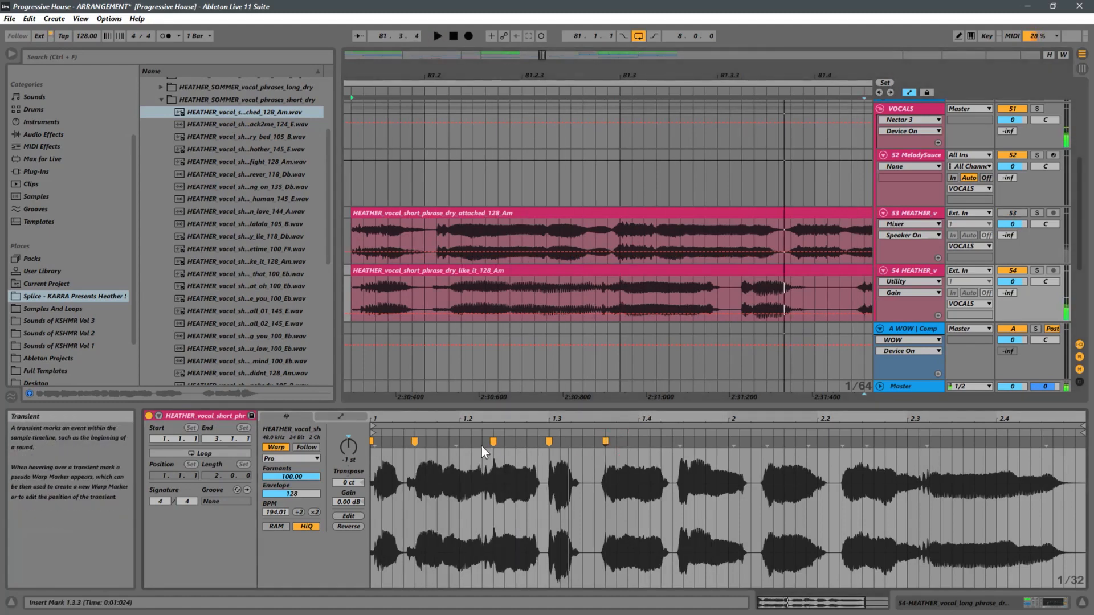
{"action": "left_click", "coordinate": [457, 443]}
{"action": "key", "text": "space"}
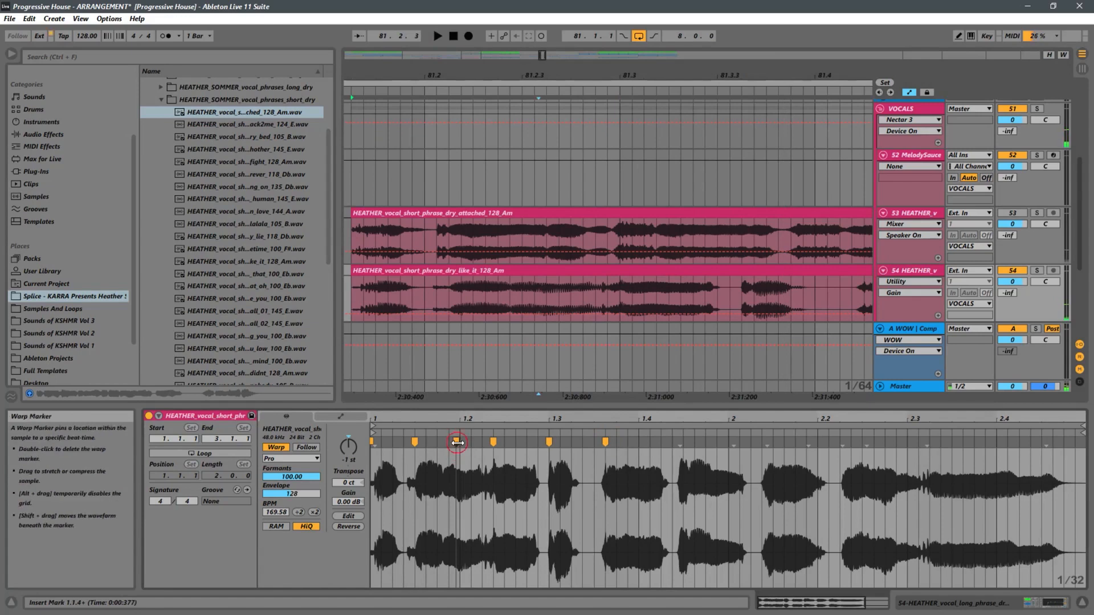
{"action": "double_click", "coordinate": [457, 442]}
{"action": "left_click_drag", "start_coordinate": [493, 442], "coordinate": [572, 443]}
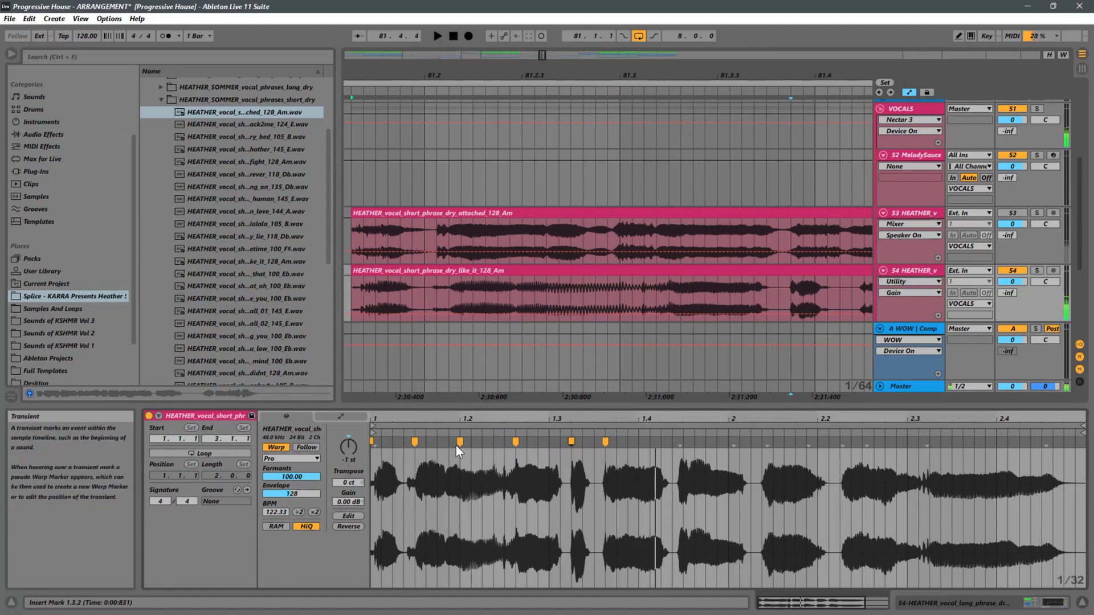
Move the warp marker at 1.2 to 1.2.2 and nudge the one at 1.1.3 a thirty-second note later
{"action": "mouse_move", "coordinate": [459, 442]}
{"action": "left_mouse_down"}
{"action": "mouse_move", "coordinate": [494, 442]}
{"action": "mouse_move", "coordinate": [482, 443]}
{"action": "left_mouse_up"}
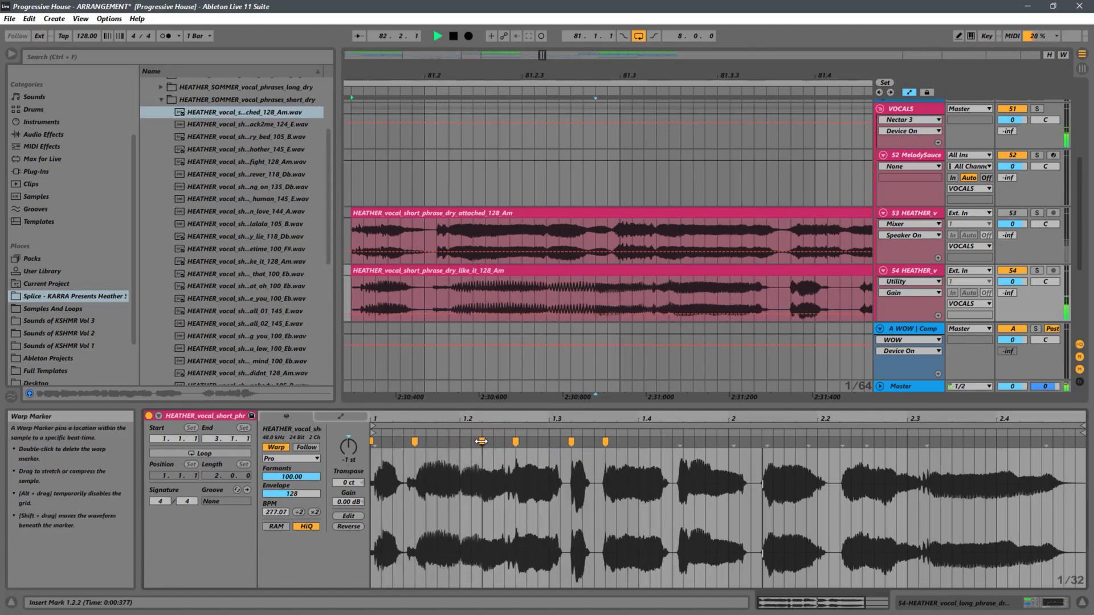
{"action": "left_click", "coordinate": [416, 442]}
{"action": "left_click_drag", "start_coordinate": [416, 442], "coordinate": [426, 443]}
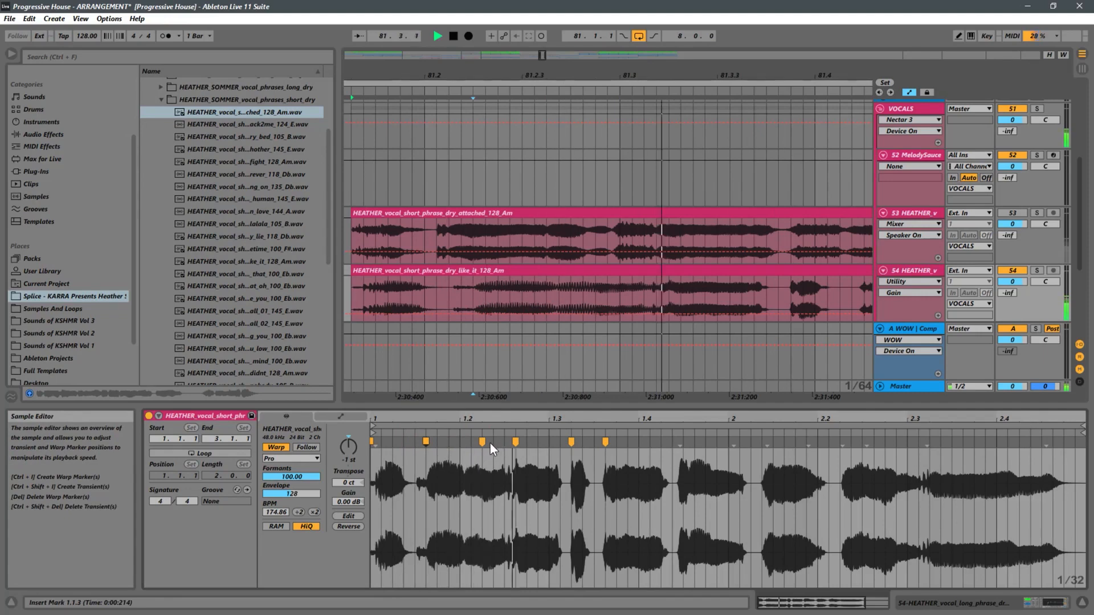
{"action": "key", "text": "space"}
Move the last warp marker to 1.4.3 and the one before it to 1.3.3, and play back the phrase
{"action": "left_click_drag", "start_coordinate": [514, 443], "coordinate": [683, 442]}
{"action": "key", "text": "space"}
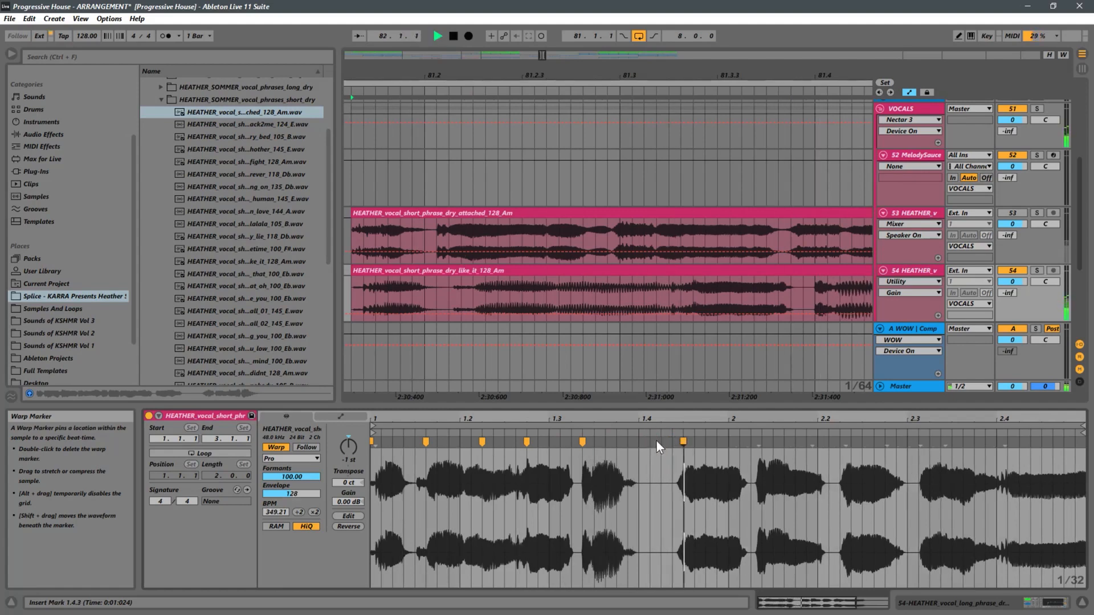
{"action": "left_click_drag", "start_coordinate": [582, 441], "coordinate": [594, 441]}
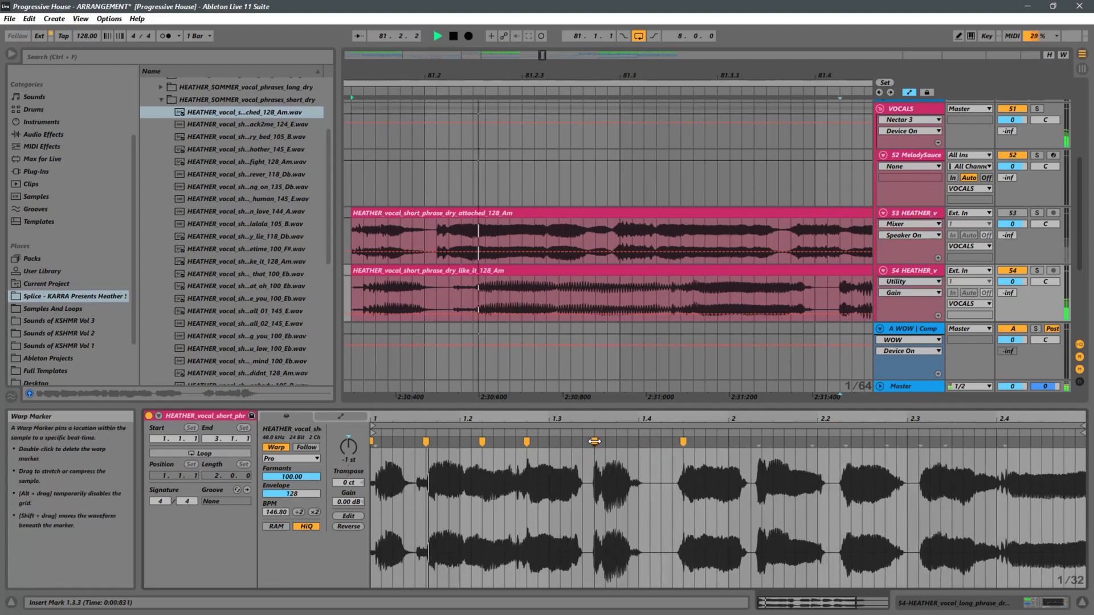
{"action": "key", "text": "space"}
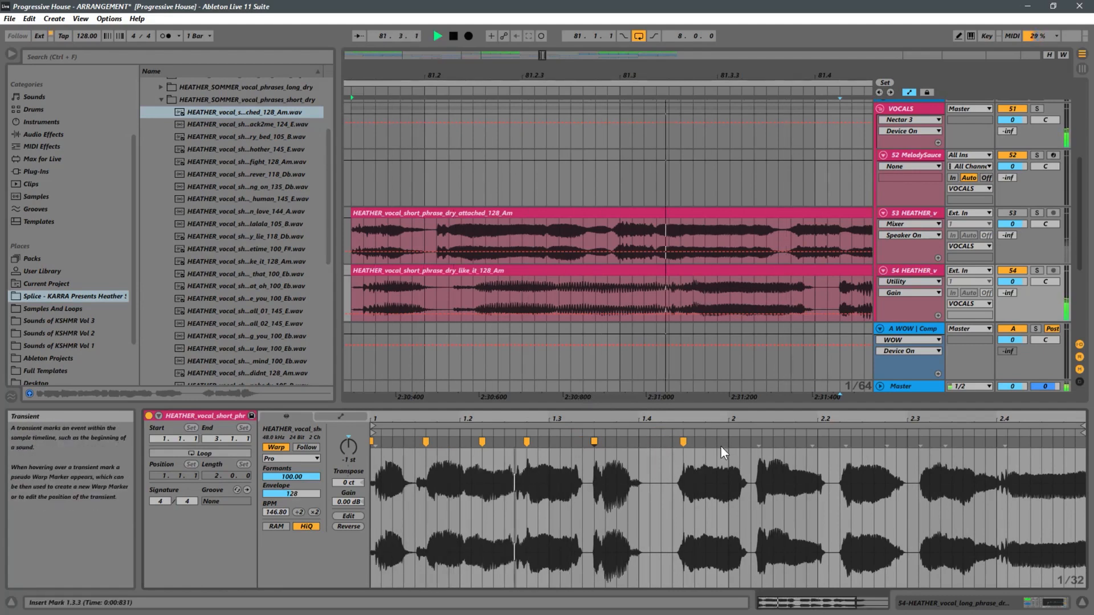
{"action": "key", "text": "space"}
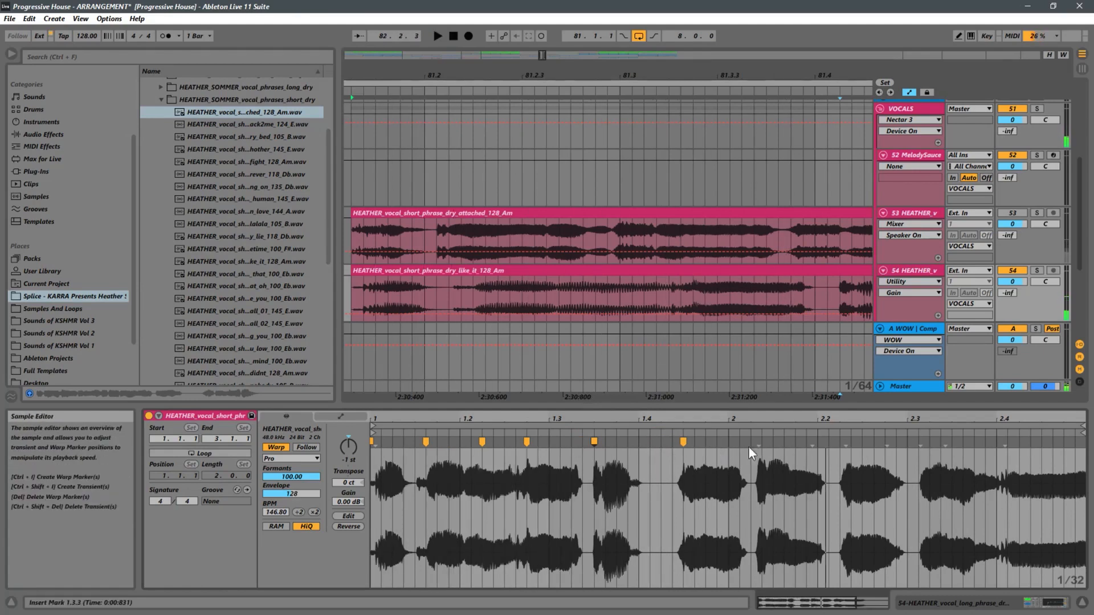
Pin the syllable starting just after 2.1.1 with a warp marker, pull it earlier to 2.1.1 and play it back
{"action": "key", "text": "space"}
{"action": "mouse_move", "coordinate": [758, 444]}
{"action": "left_mouse_down"}
{"action": "mouse_move", "coordinate": [773, 444]}
{"action": "mouse_move", "coordinate": [730, 445]}
{"action": "left_mouse_up"}
{"action": "key", "text": "space"}
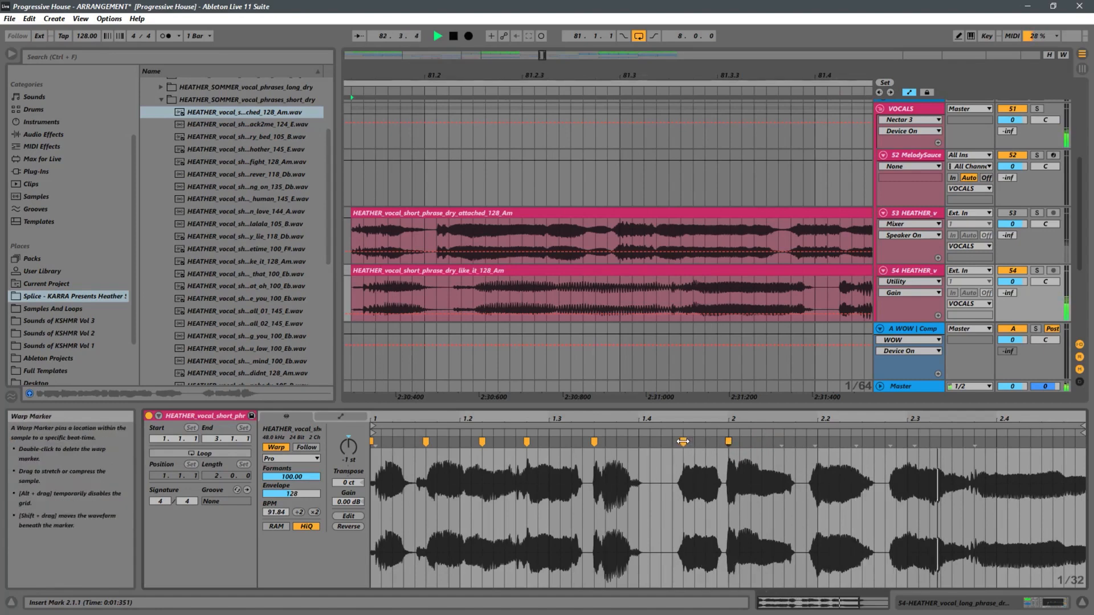
Move the warp marker at 1.4.3 back to 1.4.1 and add another marker directly before it
{"action": "left_click_drag", "start_coordinate": [683, 442], "coordinate": [659, 442]}
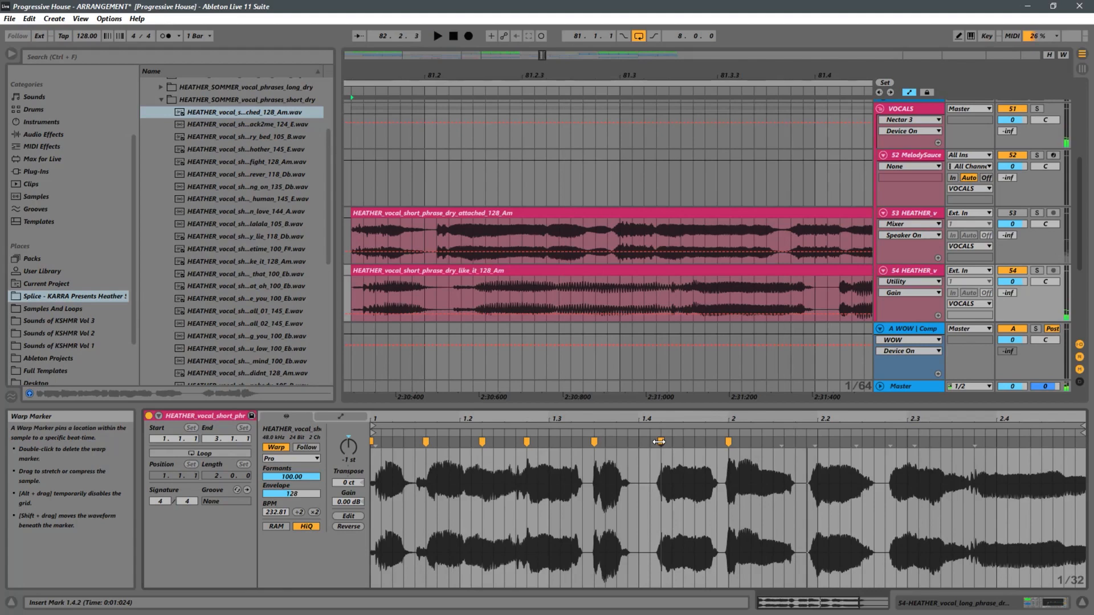
{"action": "left_click_drag", "start_coordinate": [659, 442], "coordinate": [640, 444]}
{"action": "double_click", "coordinate": [637, 442]}
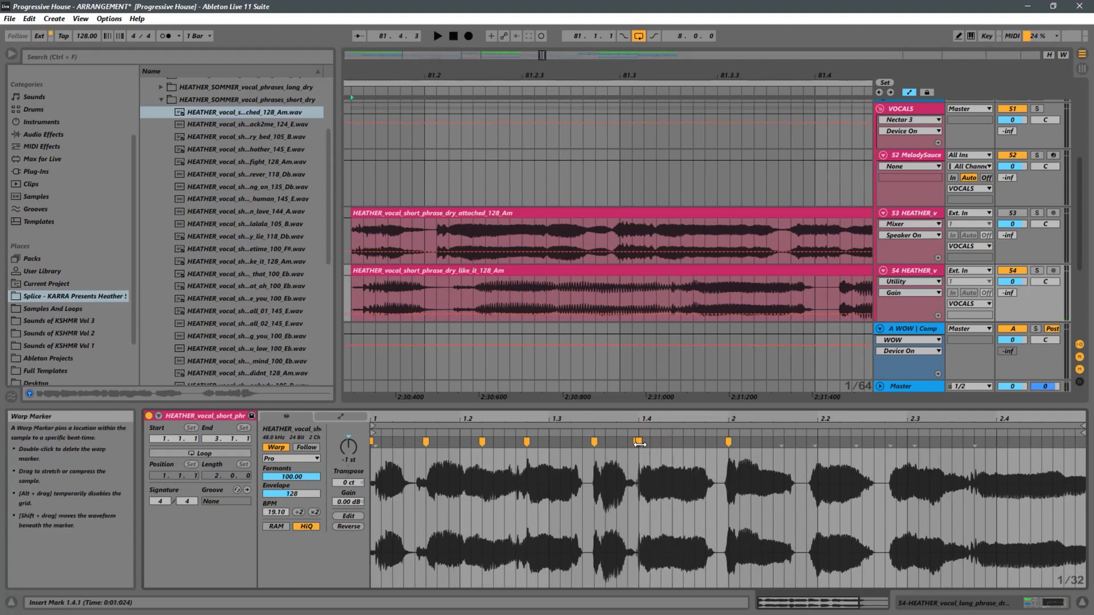
{"action": "key", "text": "space"}
Add a warp marker near the end of the syllable starting at 1.4.1, move it earlier to 1.4.3 and audition it
{"action": "double_click", "coordinate": [703, 443]}
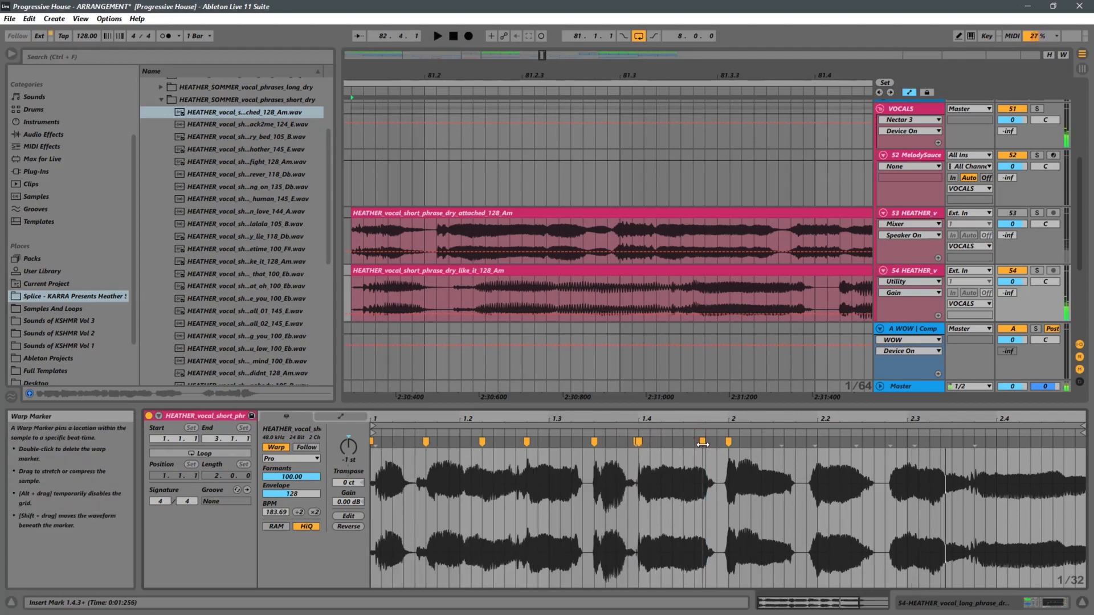
{"action": "left_click_drag", "start_coordinate": [702, 443], "coordinate": [672, 446]}
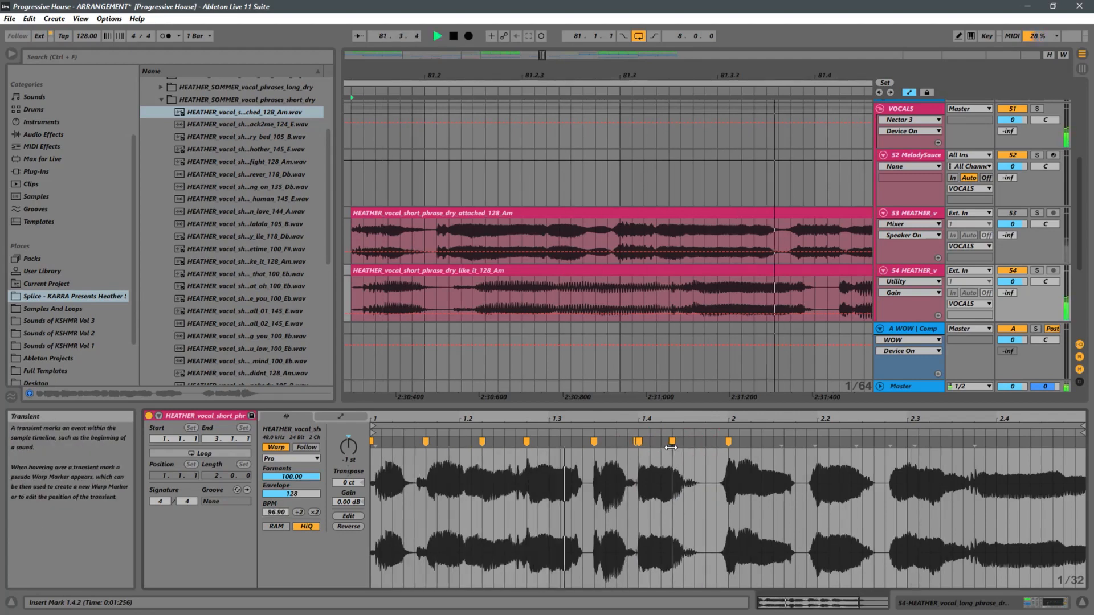
{"action": "left_click_drag", "start_coordinate": [671, 448], "coordinate": [683, 448]}
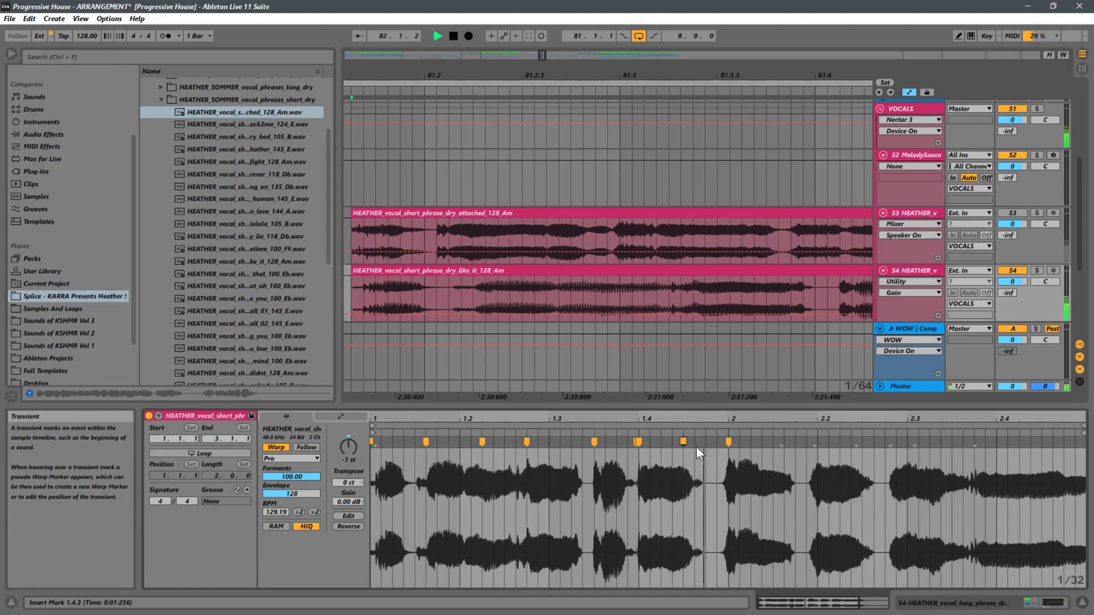
{"action": "key", "text": "space"}
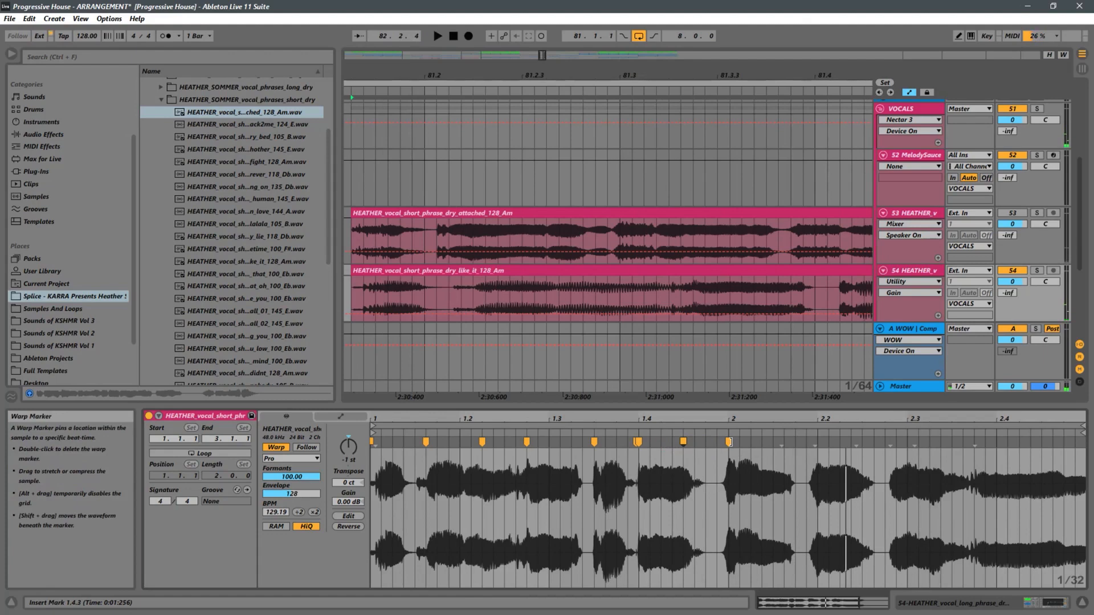
Move the warp marker at 2.1.1 to 2.1.2 and stretch the syllable before it by moving its end marker to 2.1.1
{"action": "left_click_drag", "start_coordinate": [729, 442], "coordinate": [761, 442]}
{"action": "key", "text": "space"}
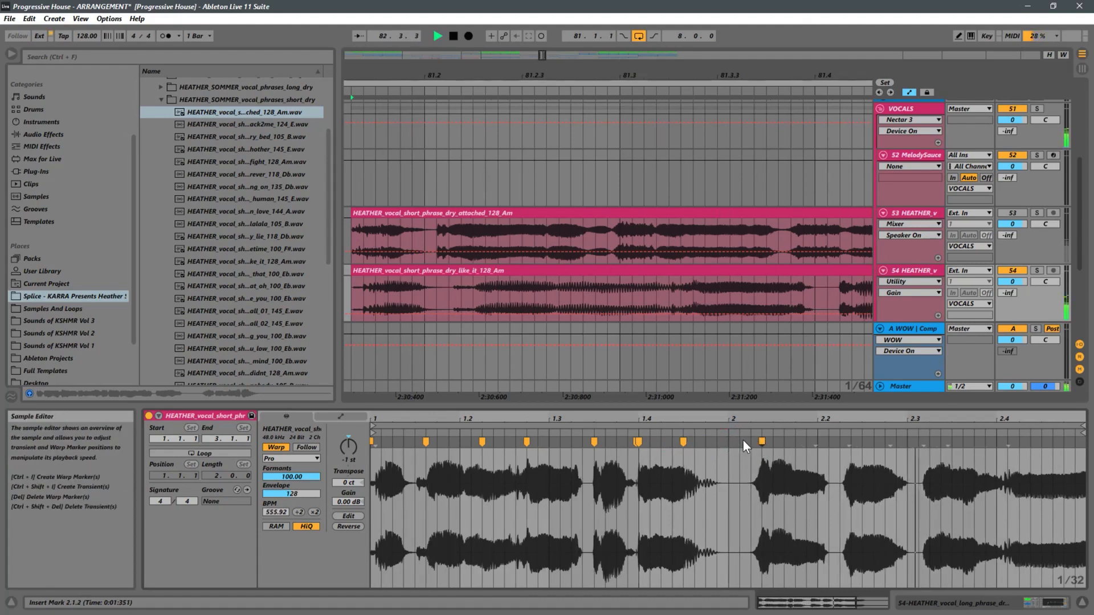
{"action": "key", "text": "space"}
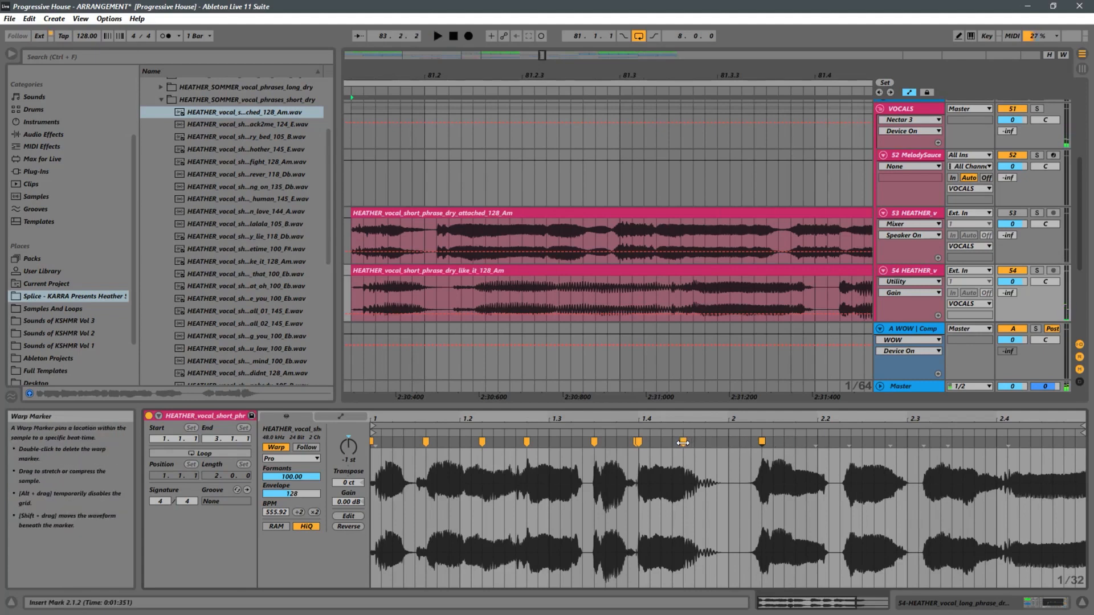
{"action": "left_click_drag", "start_coordinate": [683, 442], "coordinate": [729, 444]}
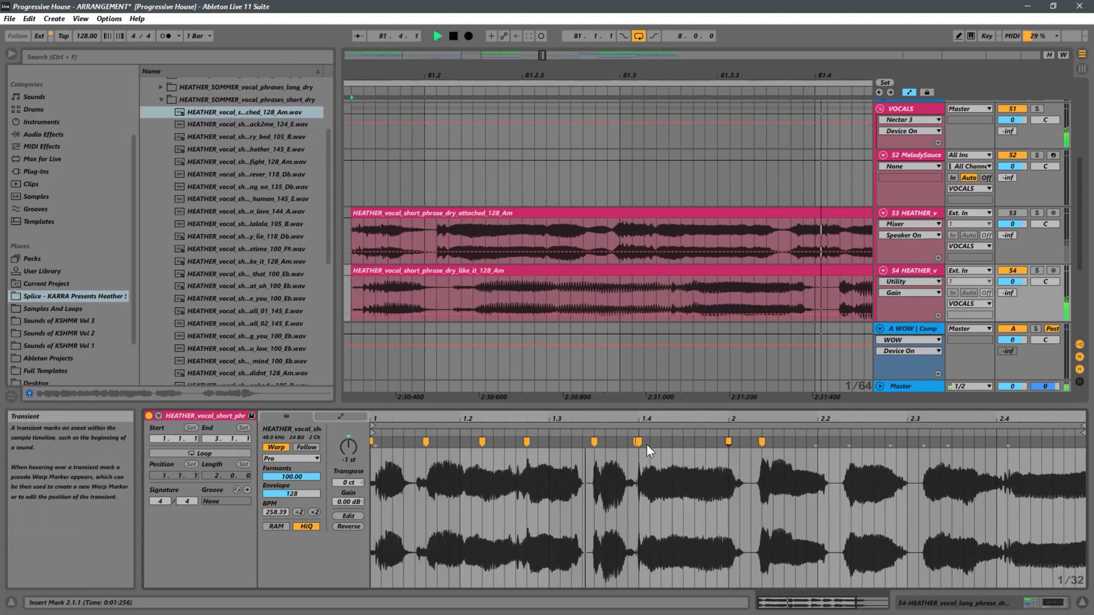
Spread the two markers at 1.4.1 apart, moving the second between 1.4.2 and 1.4.3, and pull the last marker back to 2.1.1
{"action": "mouse_move", "coordinate": [638, 442]}
{"action": "left_mouse_down"}
{"action": "mouse_move", "coordinate": [679, 443]}
{"action": "mouse_move", "coordinate": [653, 443]}
{"action": "left_mouse_up"}
{"action": "key", "text": "space"}
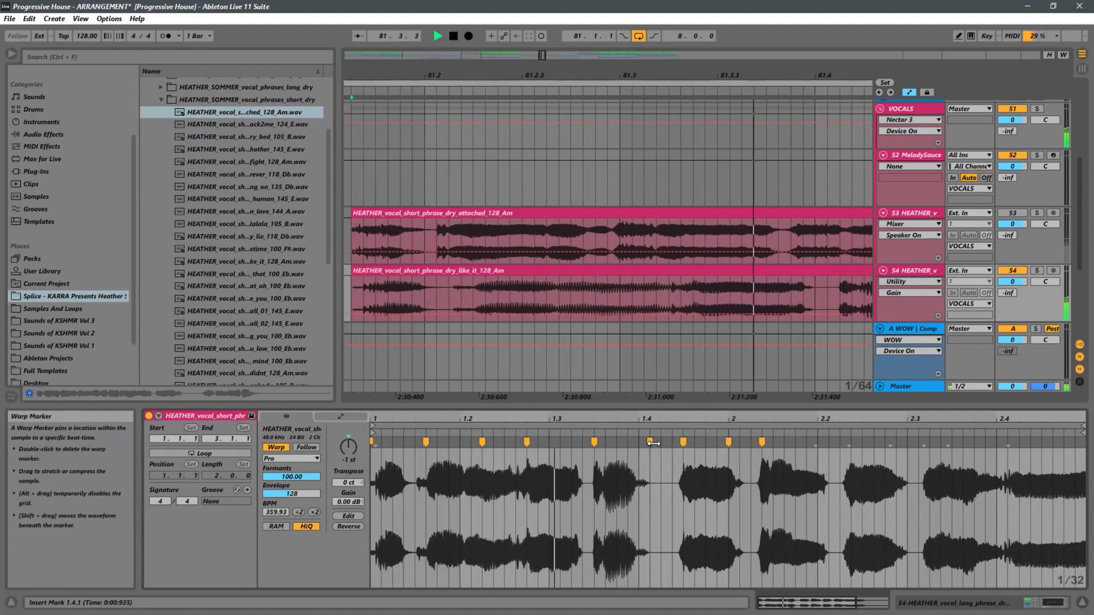
{"action": "key", "text": "space"}
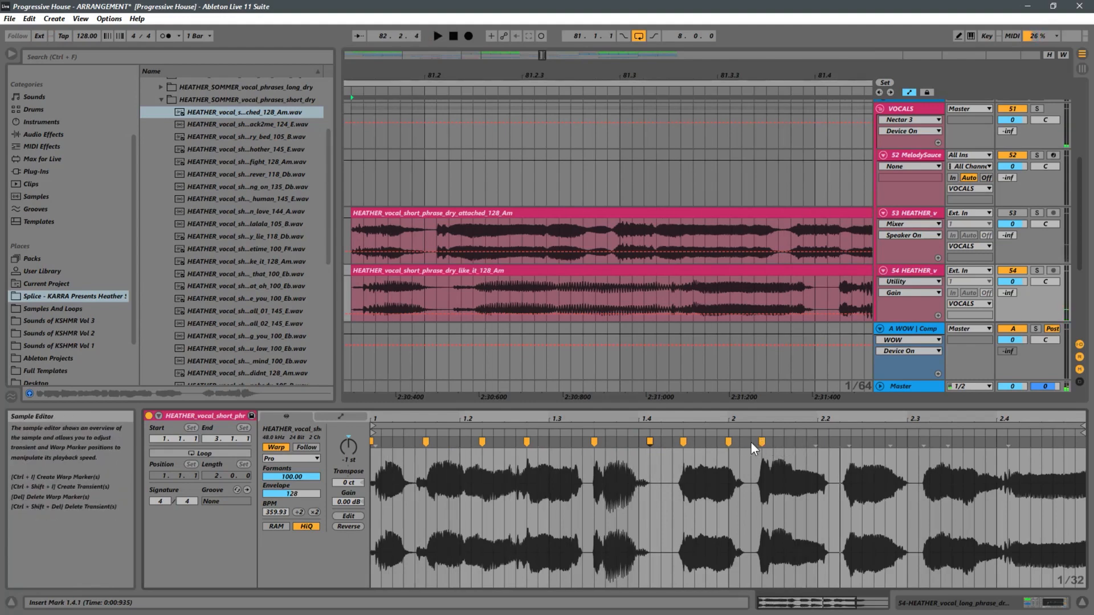
{"action": "mouse_move", "coordinate": [687, 445]}
{"action": "left_mouse_down"}
{"action": "mouse_move", "coordinate": [676, 443]}
{"action": "mouse_move", "coordinate": [729, 442]}
{"action": "left_mouse_up"}
{"action": "key", "text": "space"}
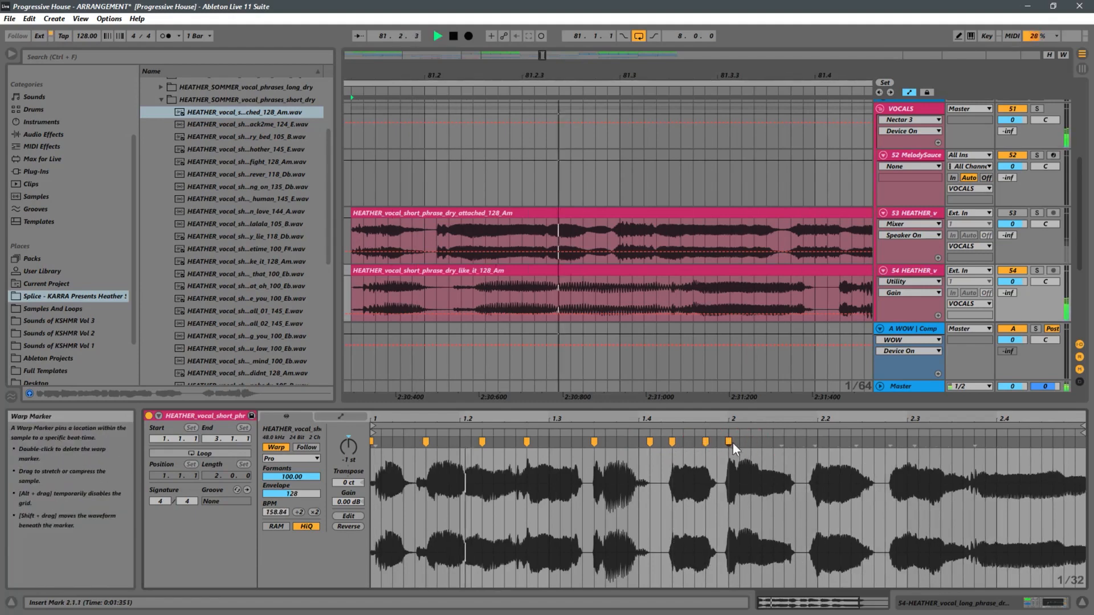
Try stretching the syllable that starts just before 2.2 to a later position and back near 2.2
{"action": "left_click_drag", "start_coordinate": [811, 443], "coordinate": [861, 442]}
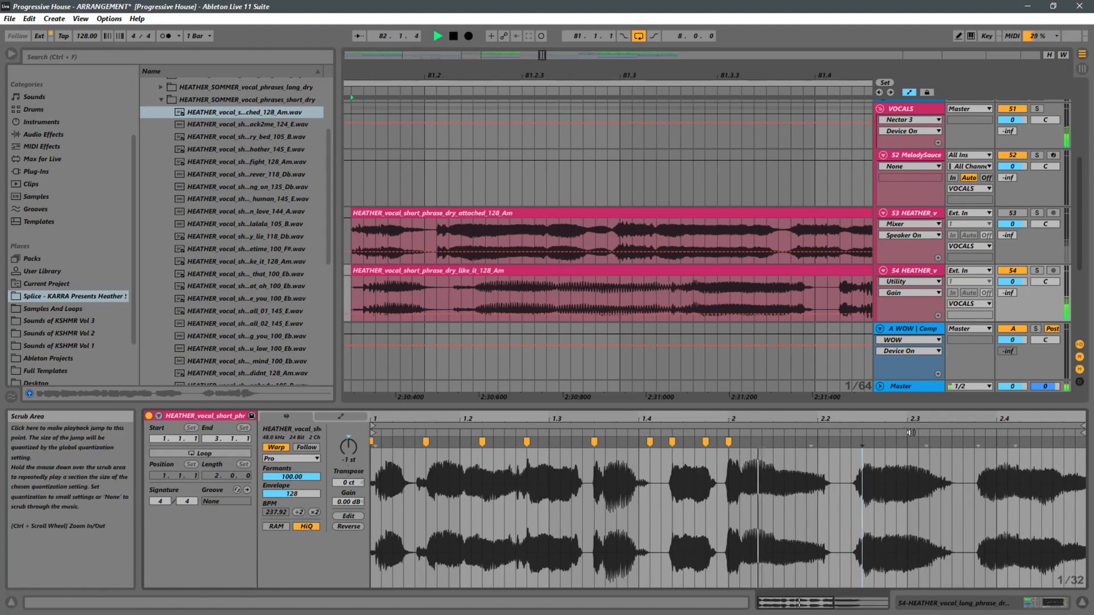
{"action": "left_click_drag", "start_coordinate": [861, 442], "coordinate": [818, 442]}
{"action": "key", "text": "space"}
{"action": "key", "text": "space"}
Pull the later syllables' warp markers earlier, placing them at 1.3.2, 1.4.1, 1.4.2 and just before 2.1.1
{"action": "left_click_drag", "start_coordinate": [728, 442], "coordinate": [634, 441]}
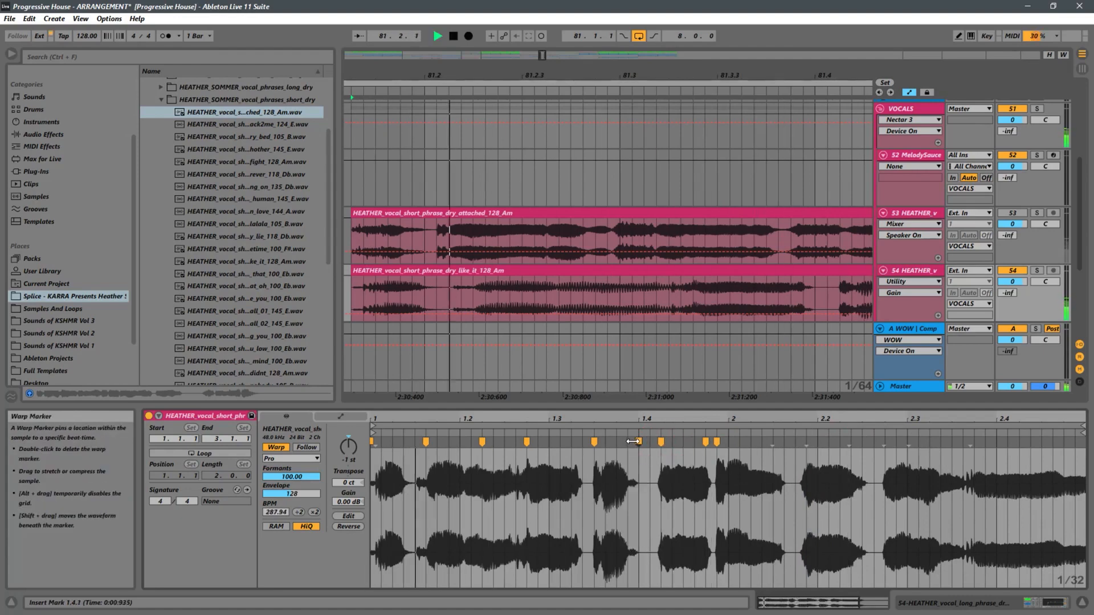
{"action": "left_click_drag", "start_coordinate": [594, 442], "coordinate": [571, 440]}
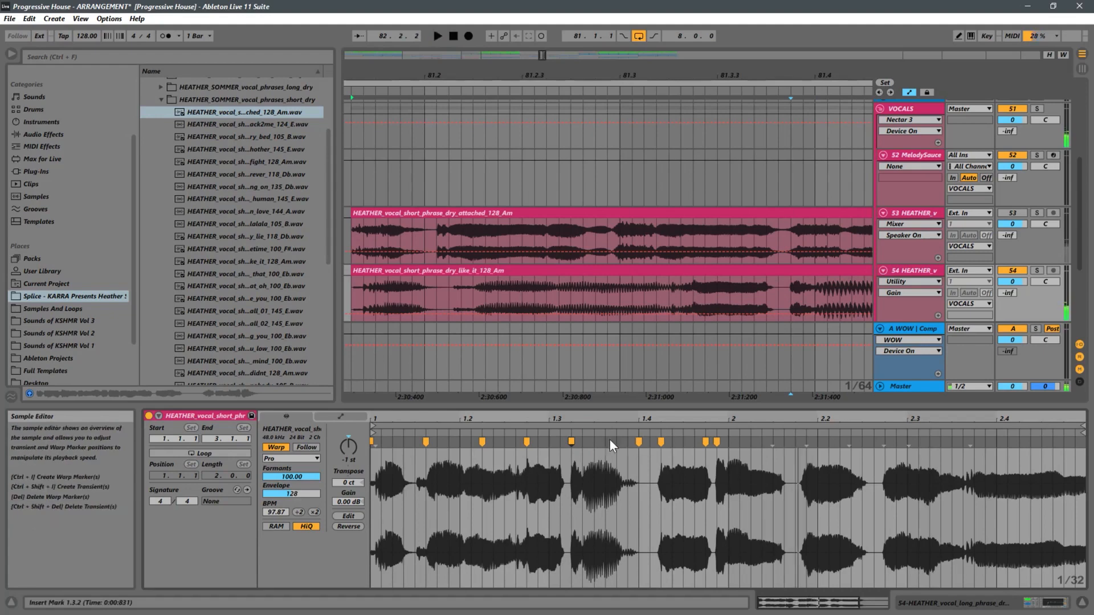
Try the like_it phrase's warp marker from 1.3.2 at 1.3.3 and at 1.3.1, listening to the timing
{"action": "left_click_drag", "start_coordinate": [572, 442], "coordinate": [601, 440]}
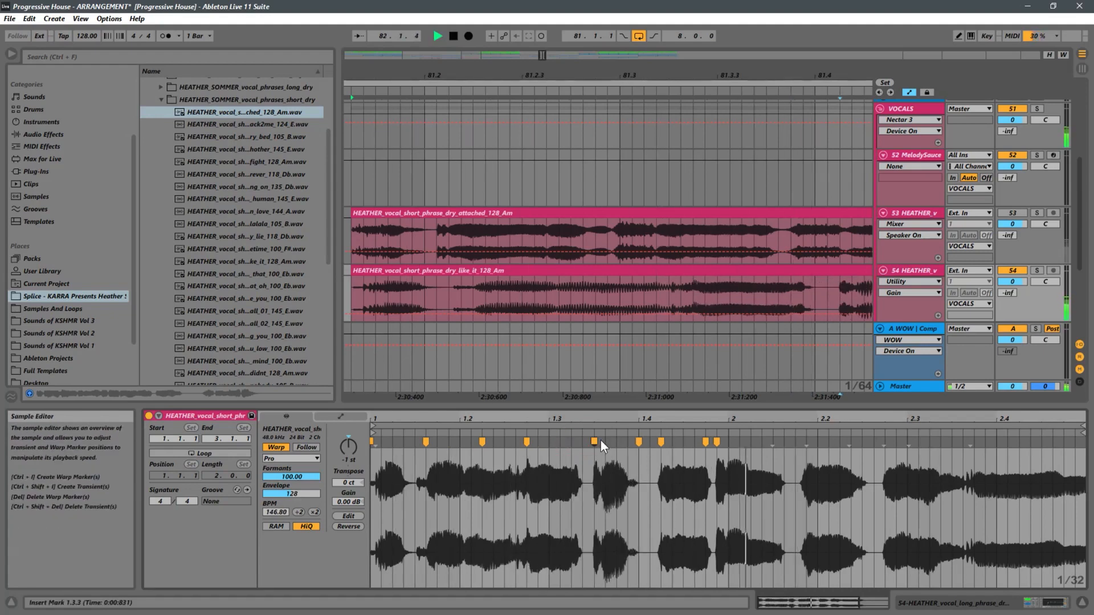
{"action": "key", "text": "space"}
{"action": "left_click_drag", "start_coordinate": [596, 441], "coordinate": [577, 440]}
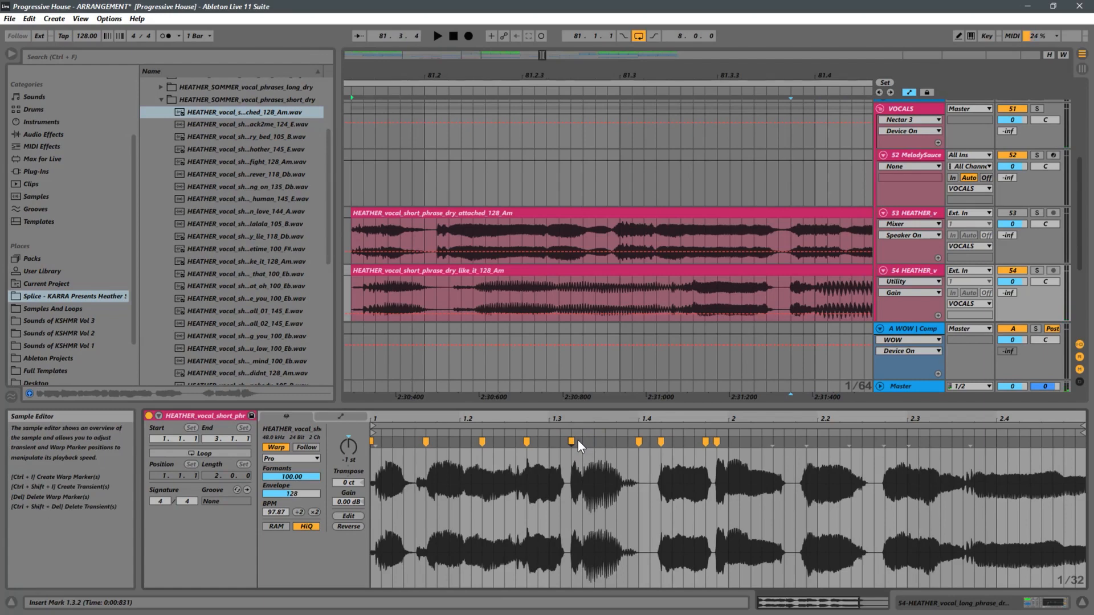
{"action": "left_click_drag", "start_coordinate": [577, 442], "coordinate": [548, 443]}
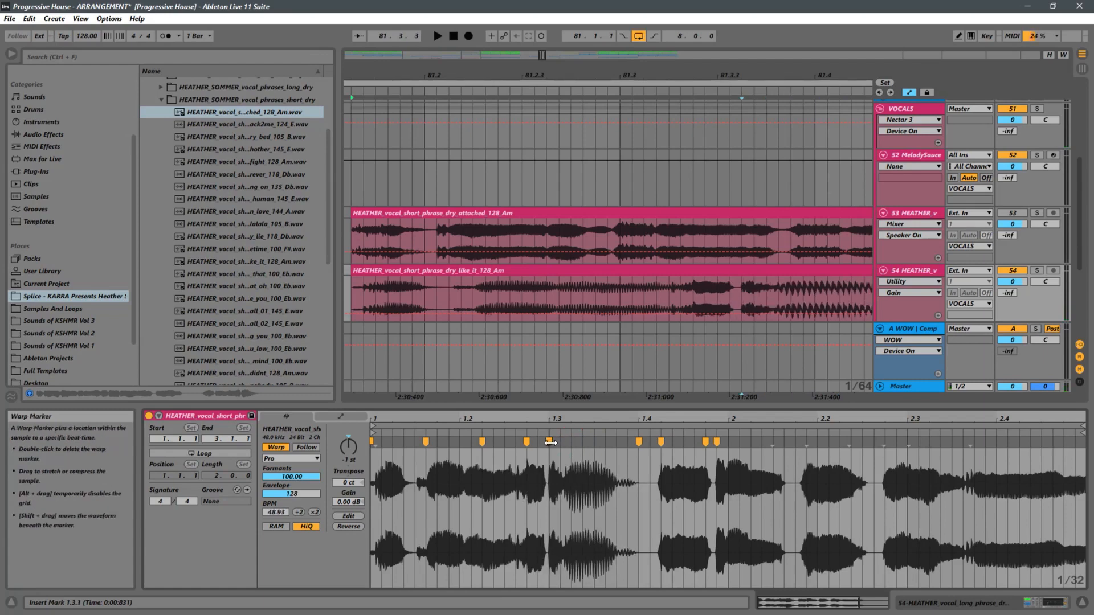
{"action": "key", "text": "space"}
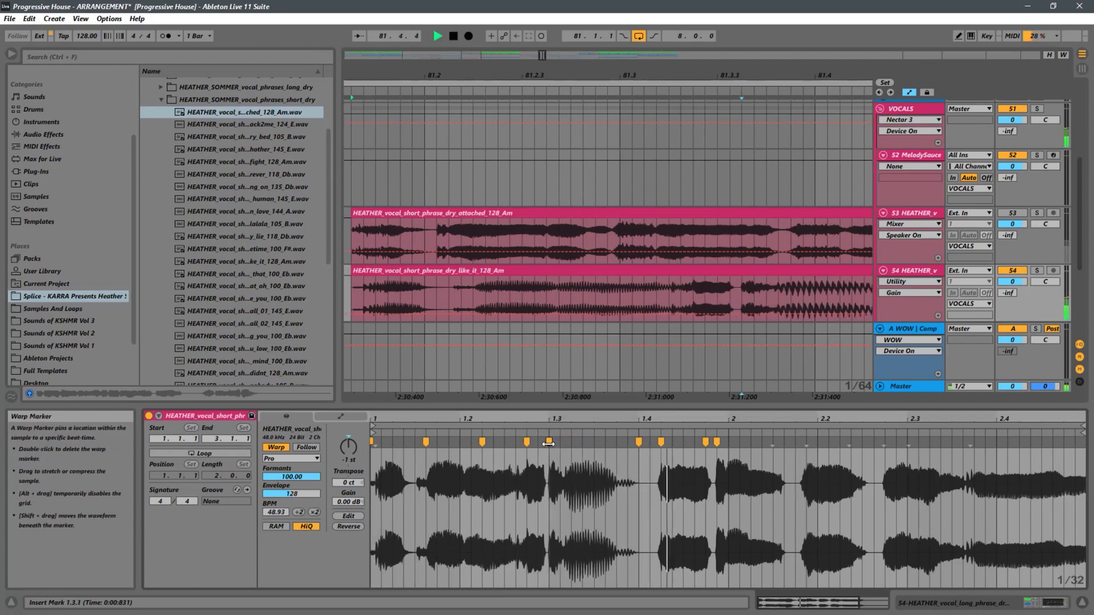
Shift the warp marker at 1.3.1 later in two stages until it sits at 1.3.3, auditioning each position
{"action": "left_click_drag", "start_coordinate": [548, 443], "coordinate": [580, 447]}
{"action": "key", "text": "space"}
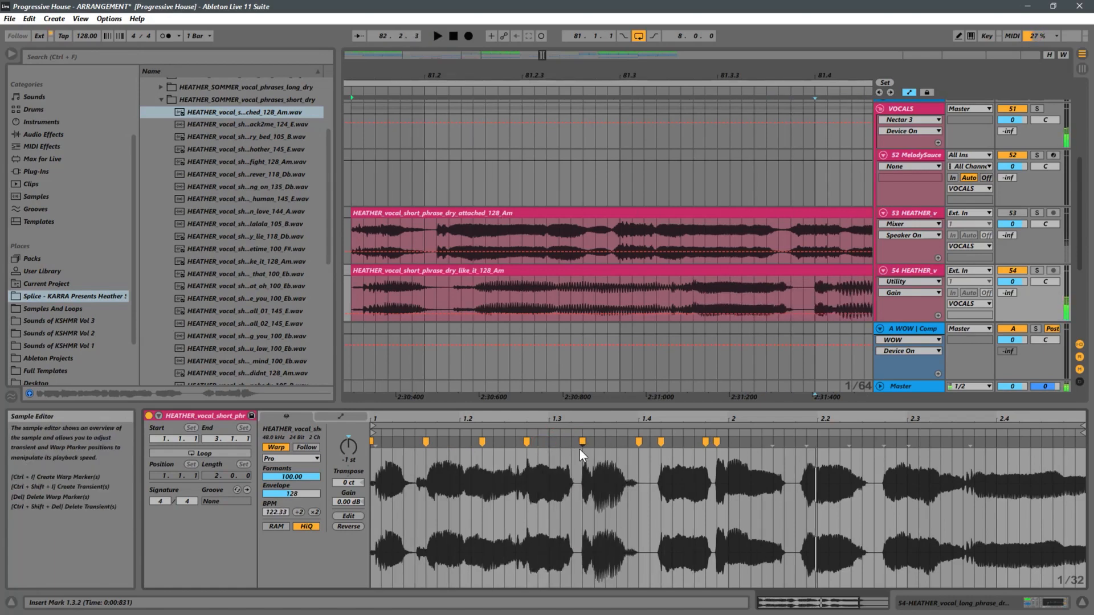
{"action": "key", "text": "space"}
{"action": "left_click_drag", "start_coordinate": [579, 442], "coordinate": [590, 443]}
{"action": "key", "text": "space"}
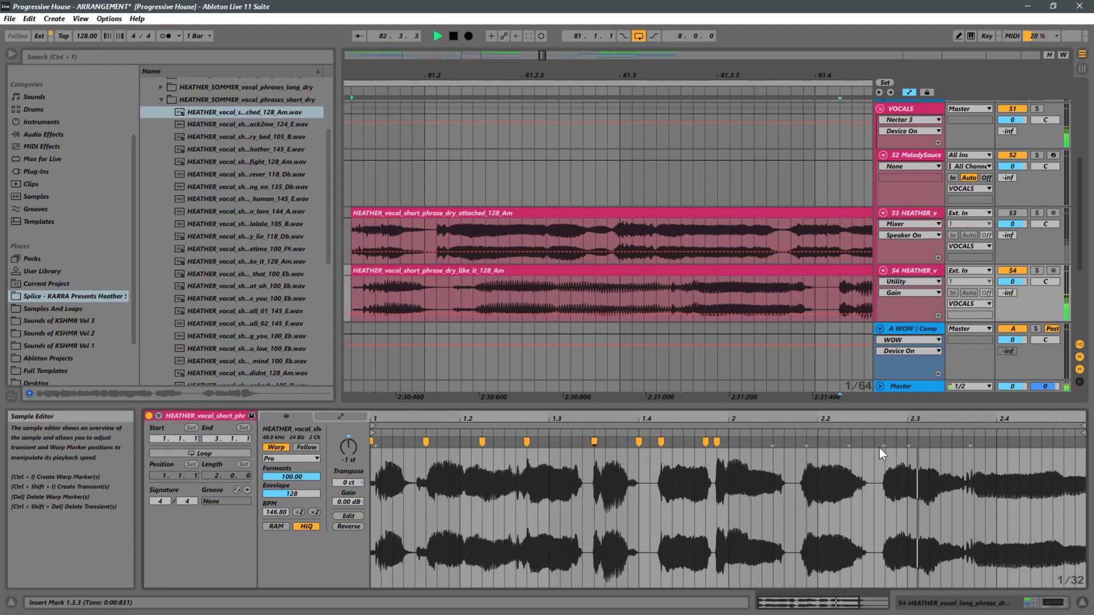
Select the whole like_it sample and all its warp markers, and delete the warp marker at 1.4.2
{"action": "key", "text": "ctrl+a"}
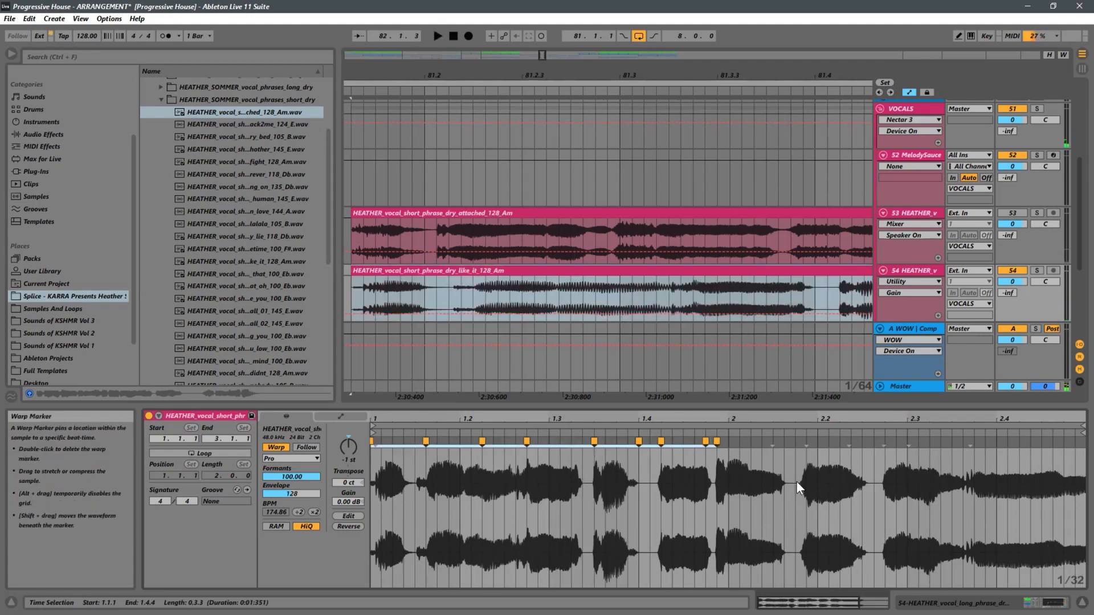
{"action": "left_click", "coordinate": [743, 486]}
{"action": "key", "text": "ctrl+a"}
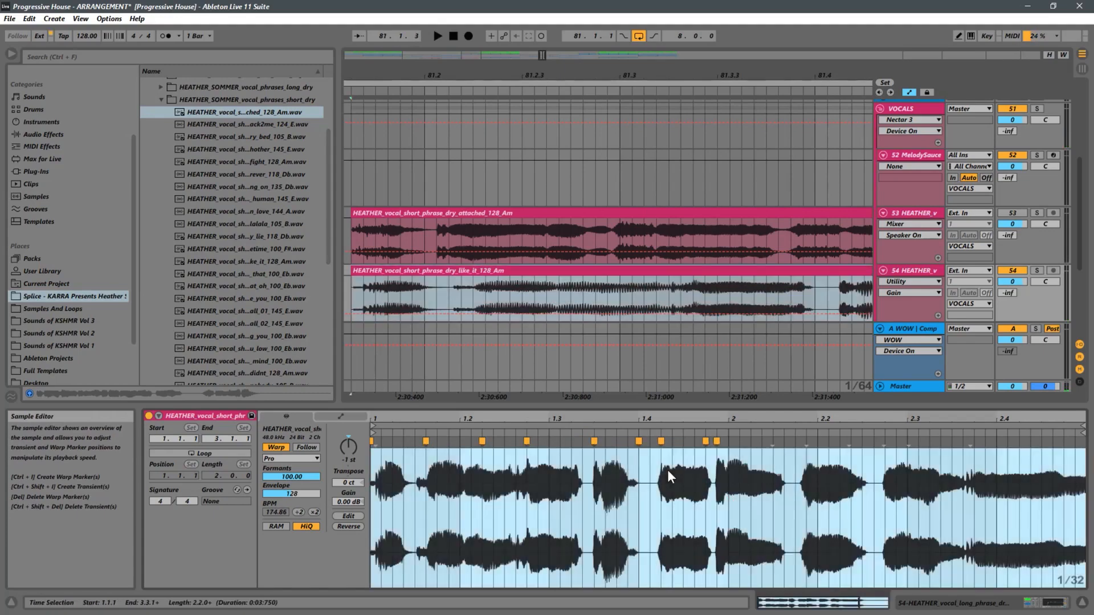
{"action": "double_click", "coordinate": [661, 442]}
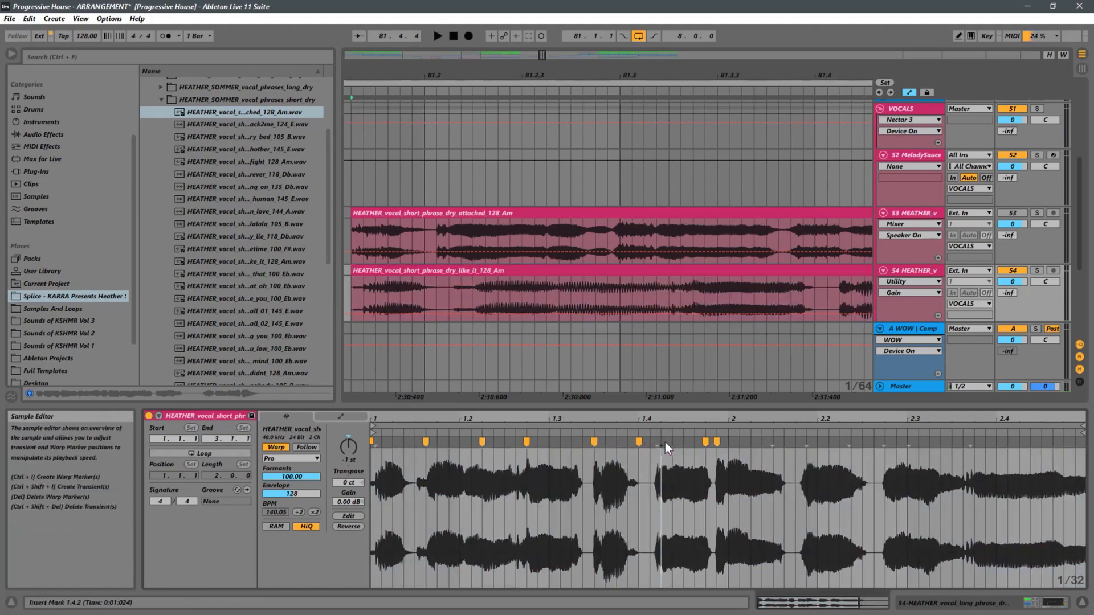
{"action": "right_click", "coordinate": [663, 470]}
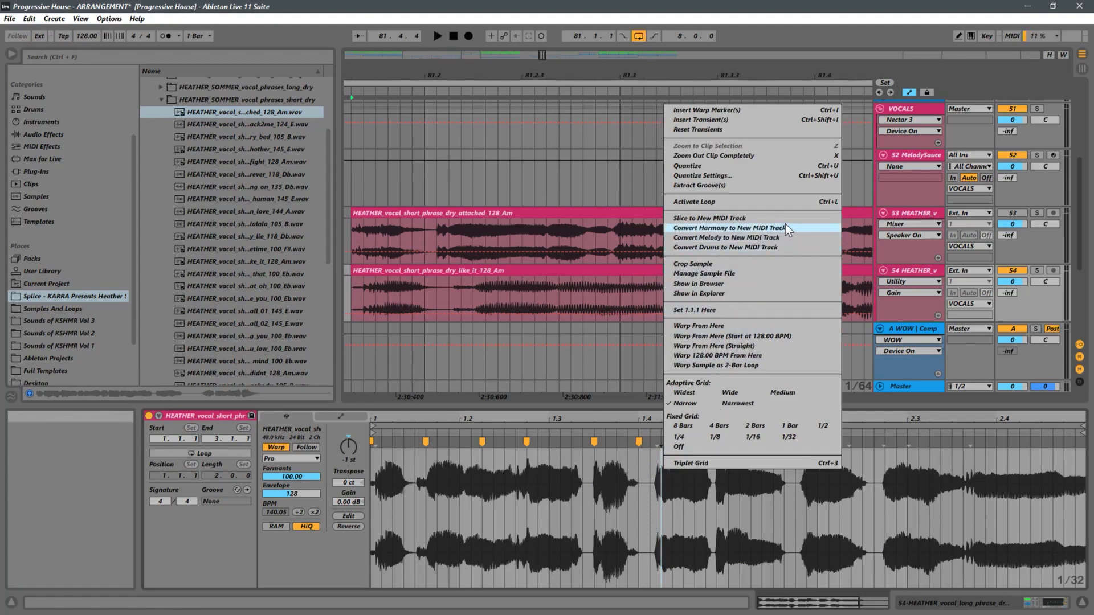
Delete the remaining warp markers from the like_it clip, keeping only the one at 1.1.1
{"action": "double_click", "coordinate": [482, 443]}
{"action": "double_click", "coordinate": [479, 443]}
{"action": "double_click", "coordinate": [480, 443]}
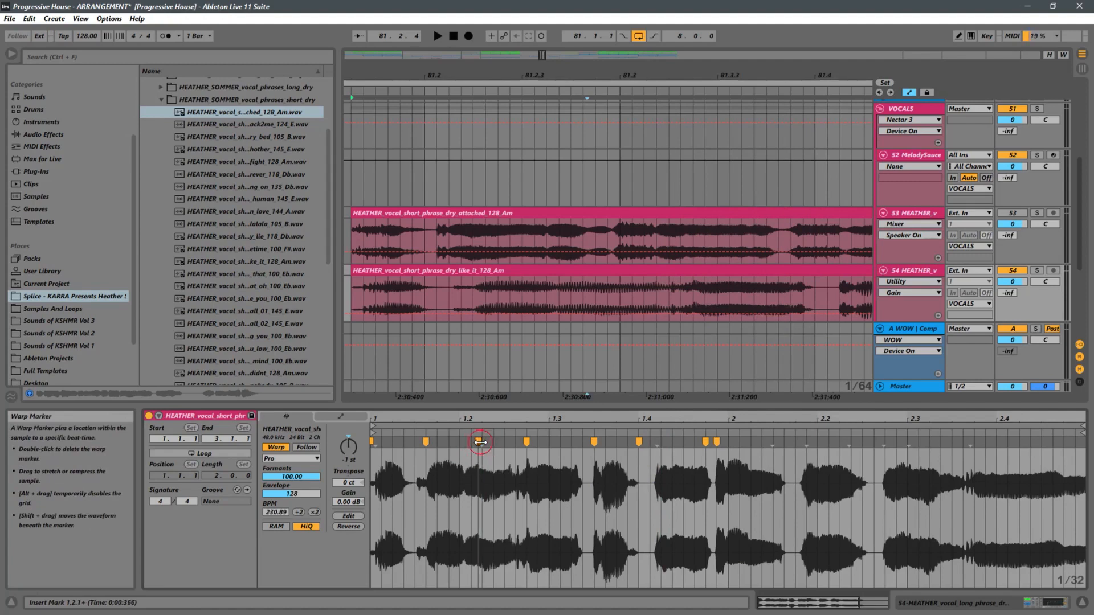
{"action": "double_click", "coordinate": [480, 443]}
{"action": "double_click", "coordinate": [425, 443]}
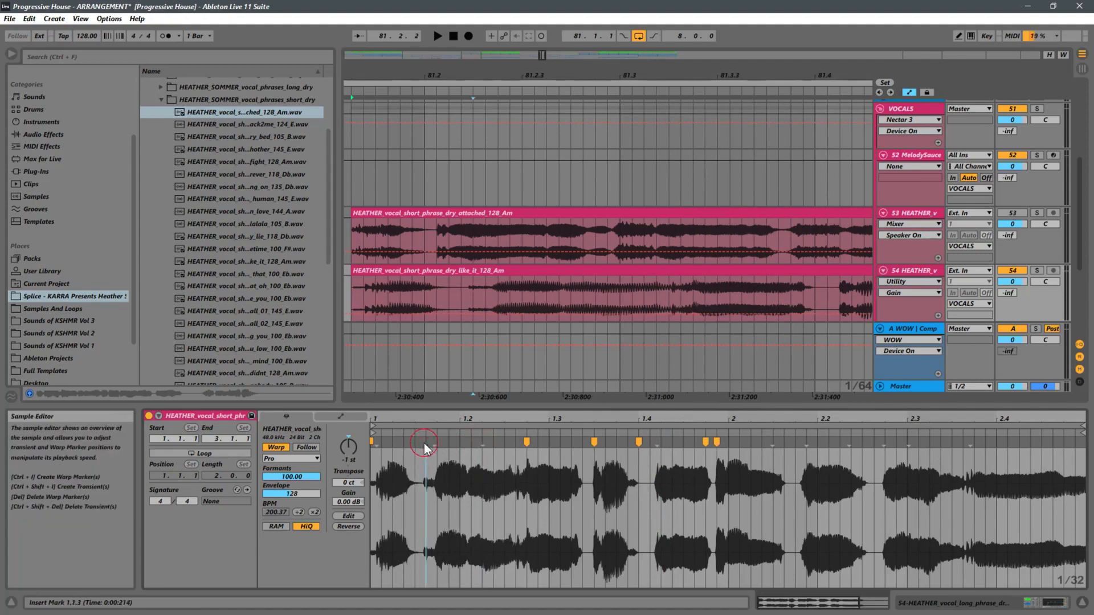
{"action": "double_click", "coordinate": [530, 442]}
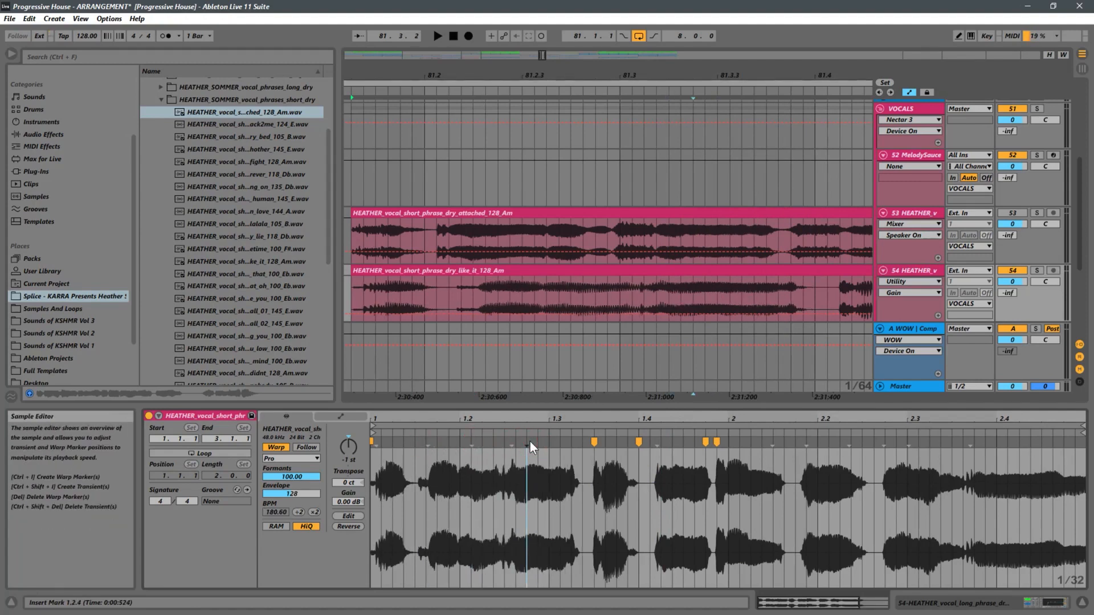
{"action": "double_click", "coordinate": [596, 443]}
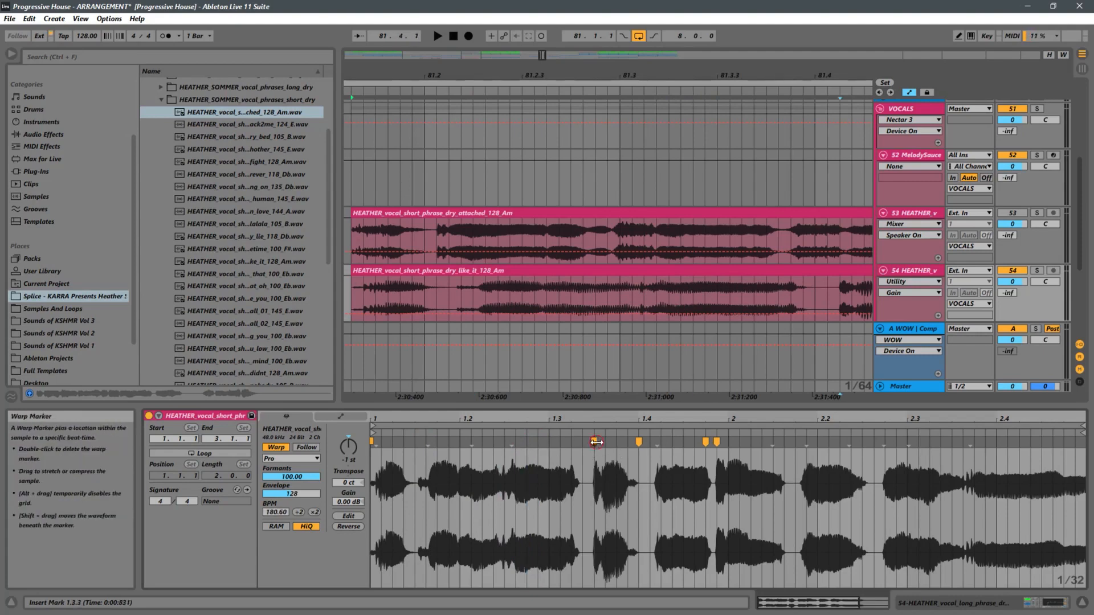
{"action": "double_click", "coordinate": [638, 443]}
{"action": "double_click", "coordinate": [706, 442]}
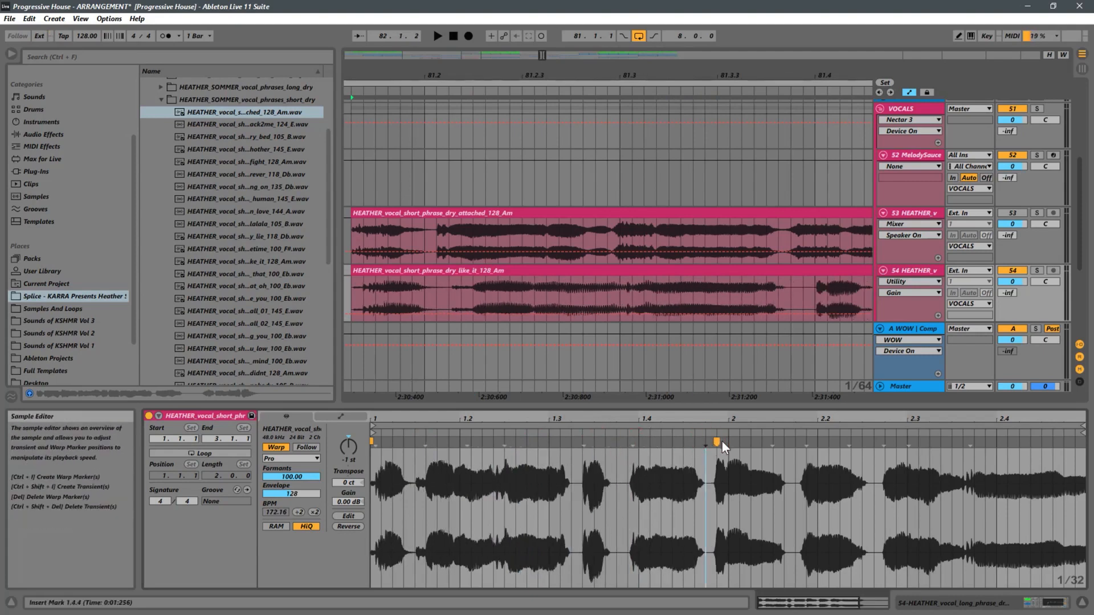
{"action": "double_click", "coordinate": [719, 442]}
Audition the like_it phrase from the clip's beginning, soloing its track and releasing the solo again
{"action": "left_click", "coordinate": [372, 442]}
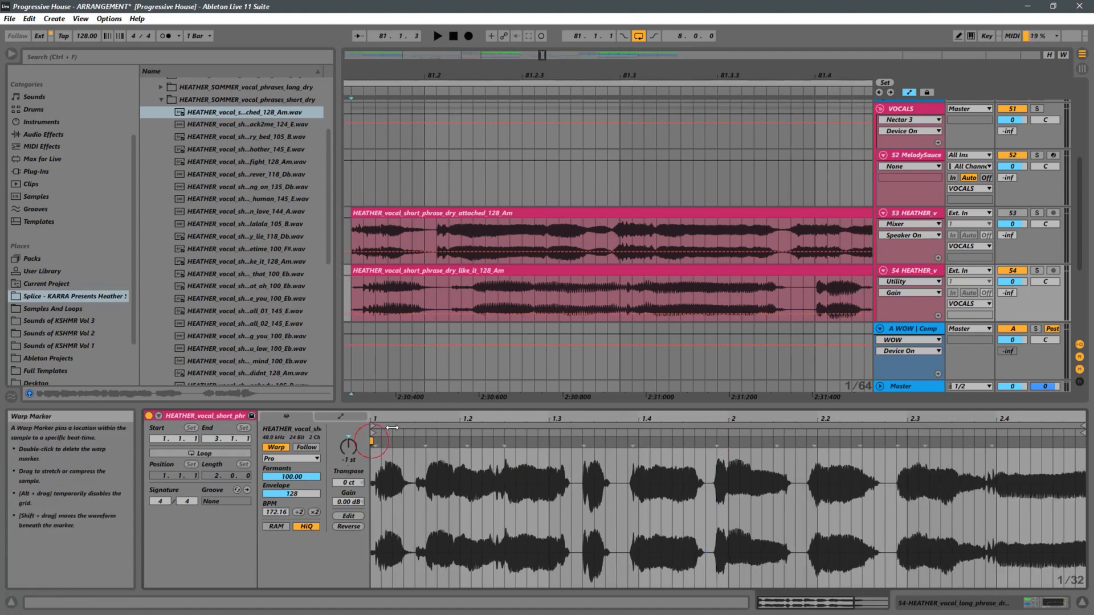
{"action": "key", "text": "space"}
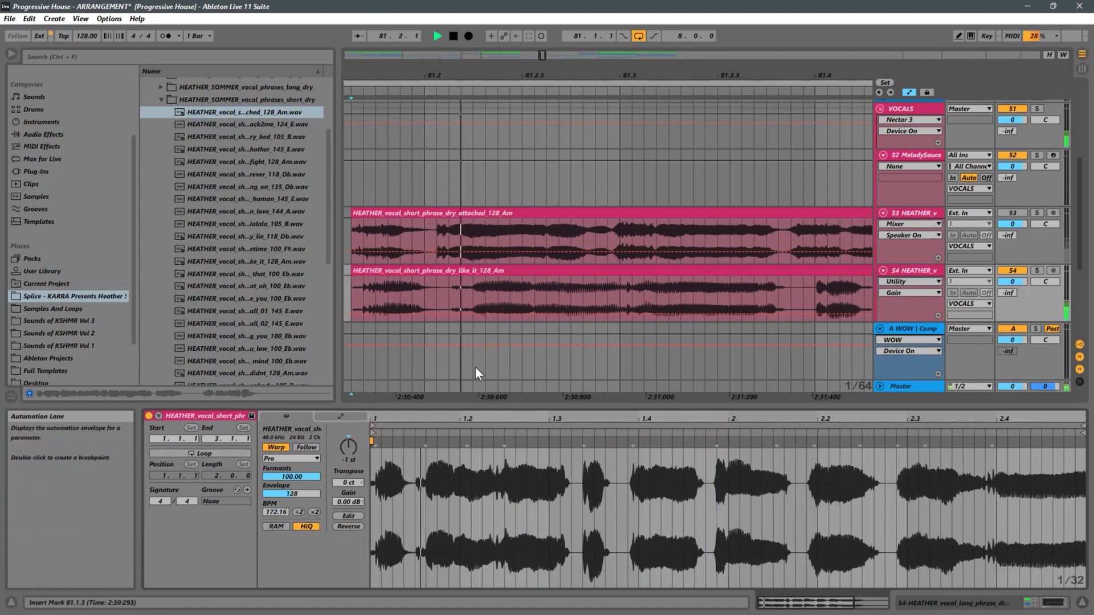
{"action": "left_click", "coordinate": [1034, 271]}
{"action": "left_click", "coordinate": [1035, 271]}
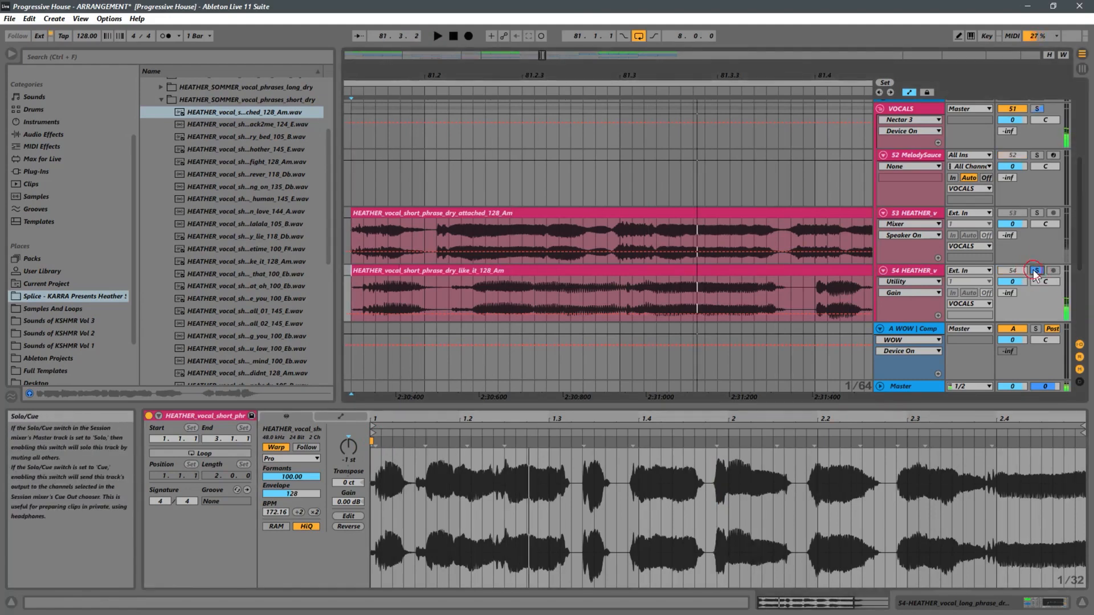
Move the like_it clip onto the attached phrase's track, starting at 83.4.3, and play both phrases in sequence from bar 81
{"action": "scroll", "coordinate": [620, 238], "scroll_direction": "down", "scroll_amount": 10}
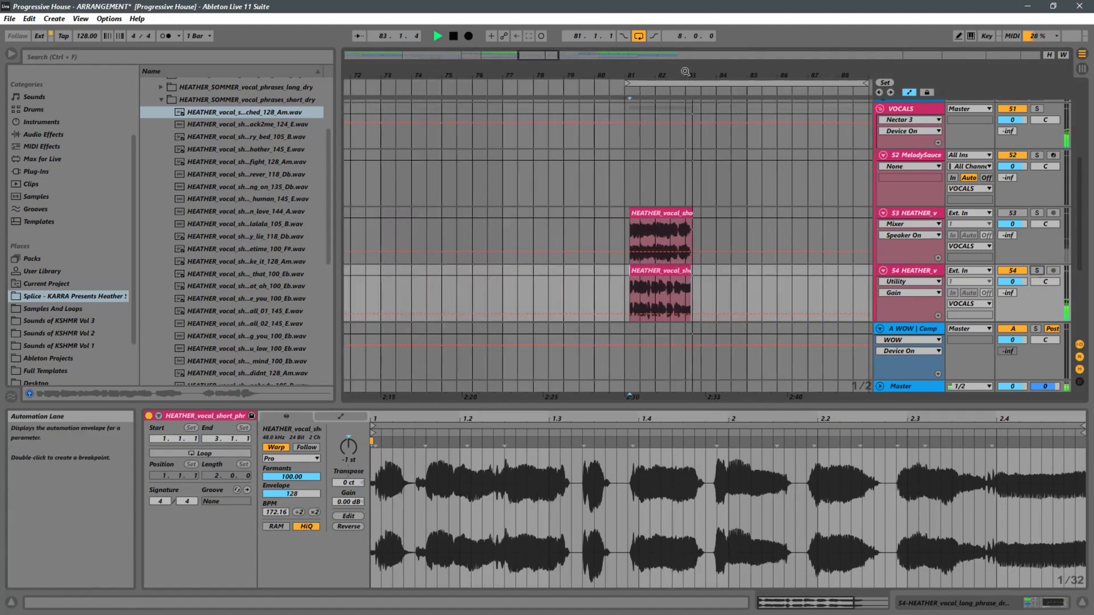
{"action": "scroll", "coordinate": [607, 238], "scroll_direction": "up", "scroll_amount": 4}
{"action": "left_click", "coordinate": [597, 277]}
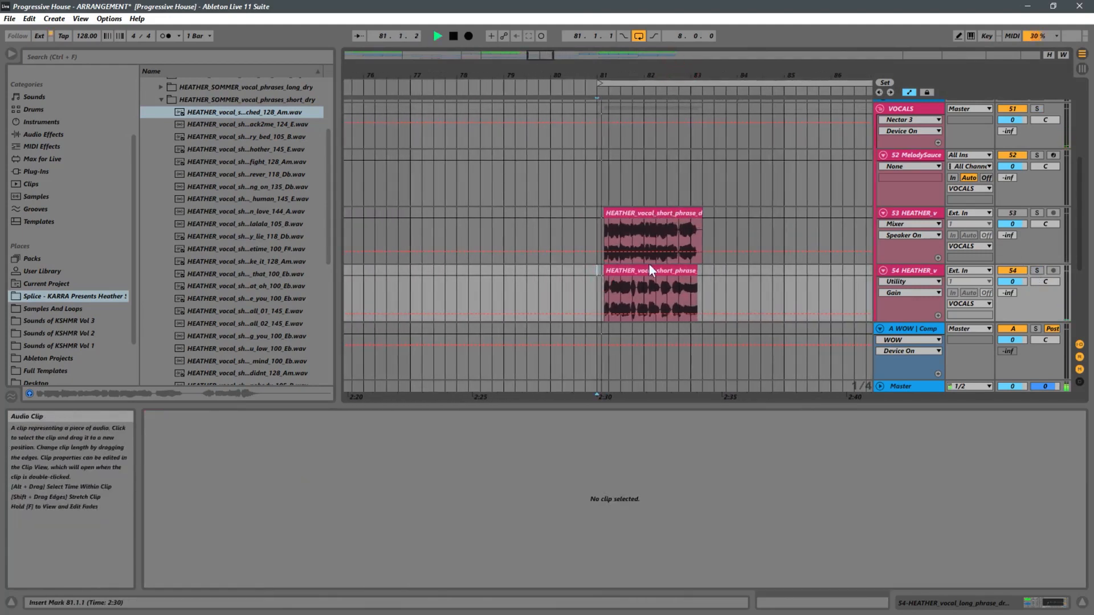
{"action": "left_click_drag", "start_coordinate": [639, 274], "coordinate": [770, 249]}
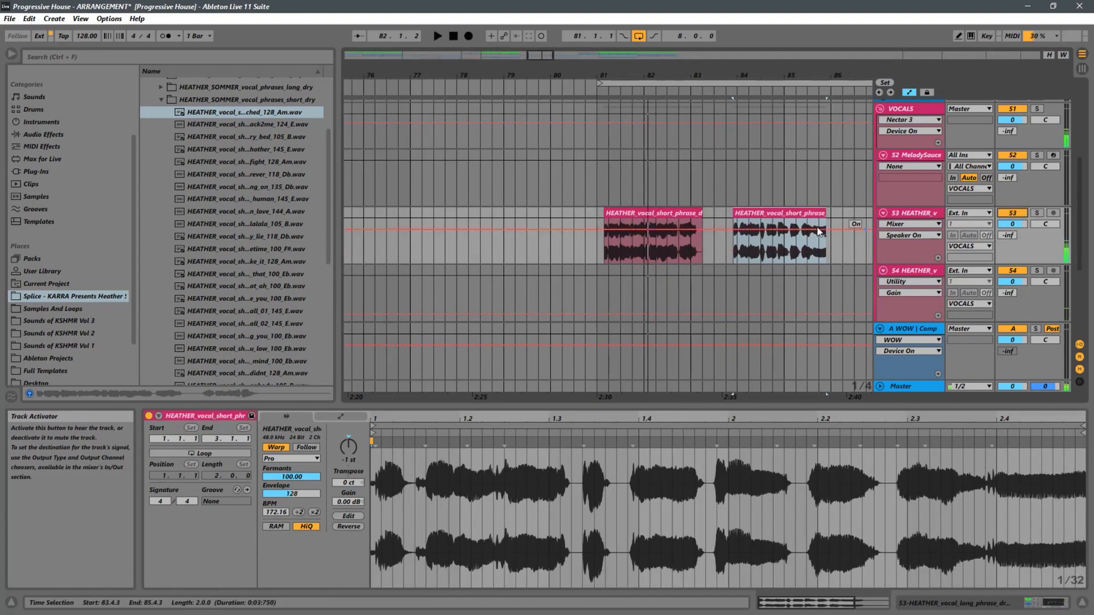
{"action": "left_click", "coordinate": [597, 252]}
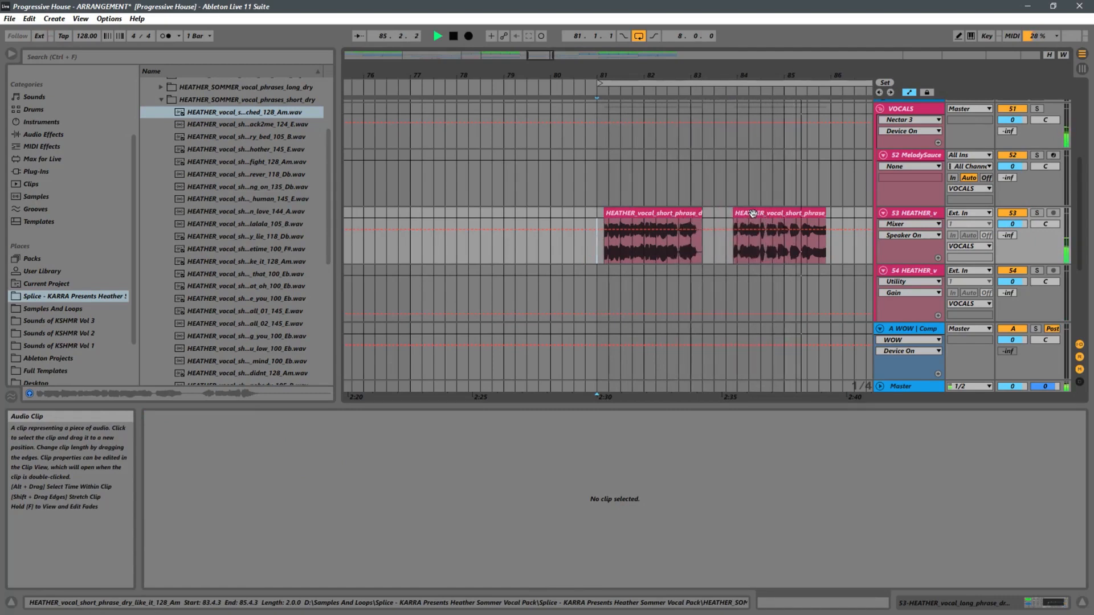
Move the like_it clip to bar 85, nudge its start to 85.1.2, and play it from 85.1.1
{"action": "left_click_drag", "start_coordinate": [752, 214], "coordinate": [806, 216]}
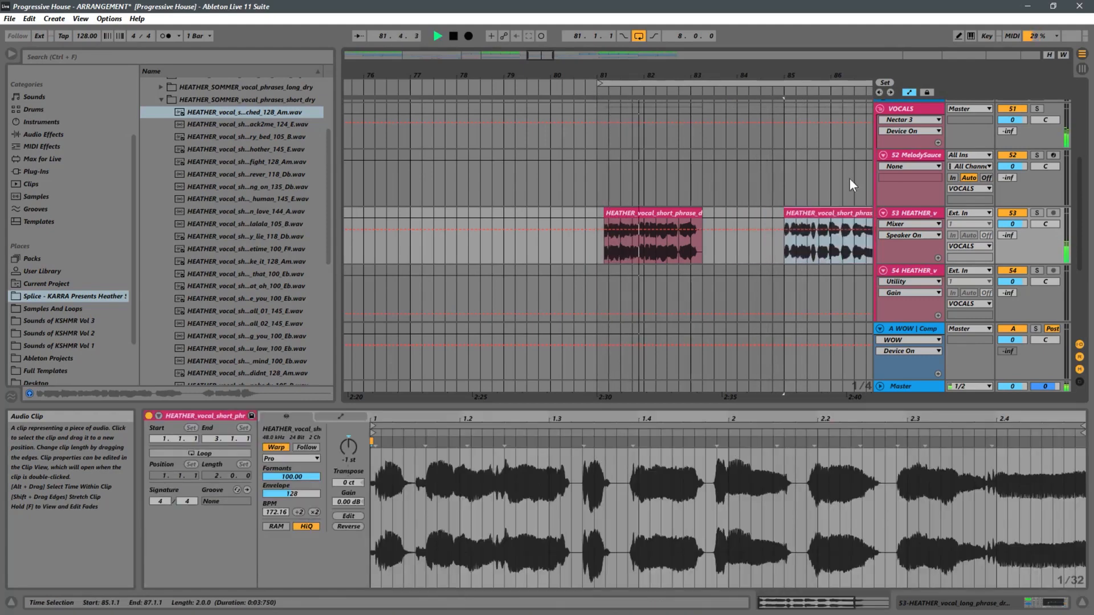
{"action": "left_click_drag", "start_coordinate": [784, 86], "coordinate": [590, 70]}
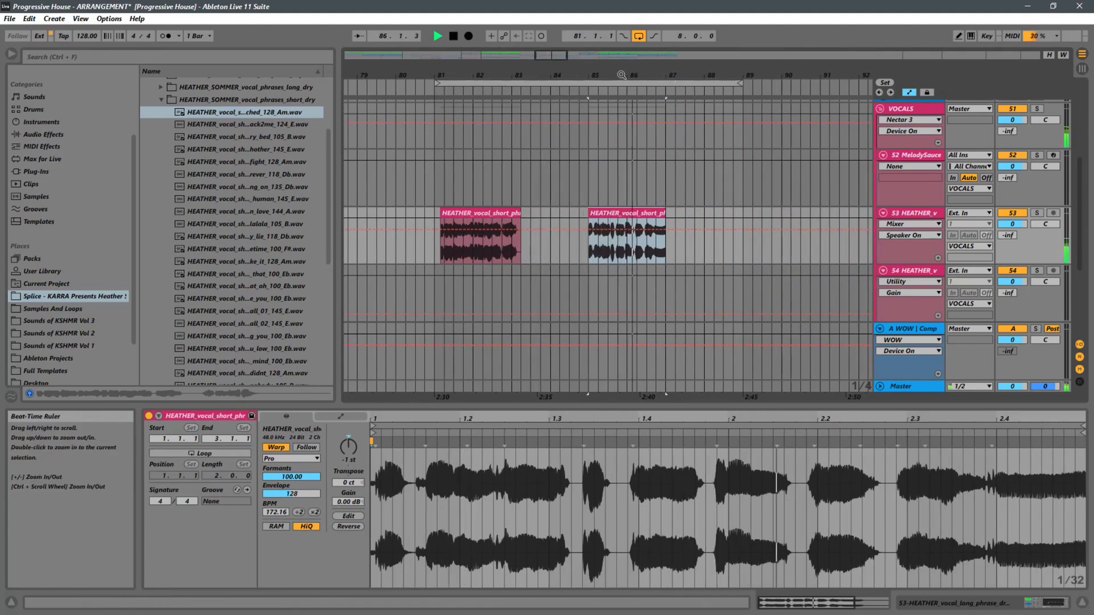
{"action": "left_click_drag", "start_coordinate": [705, 103], "coordinate": [638, 251]}
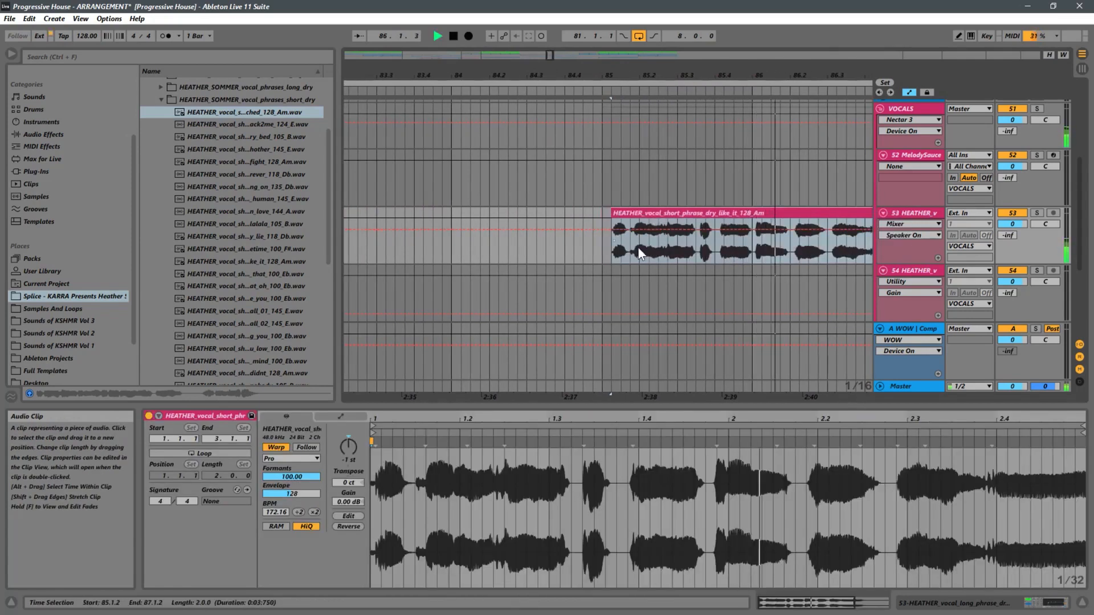
{"action": "left_click", "coordinate": [603, 245]}
{"action": "key", "text": "space"}
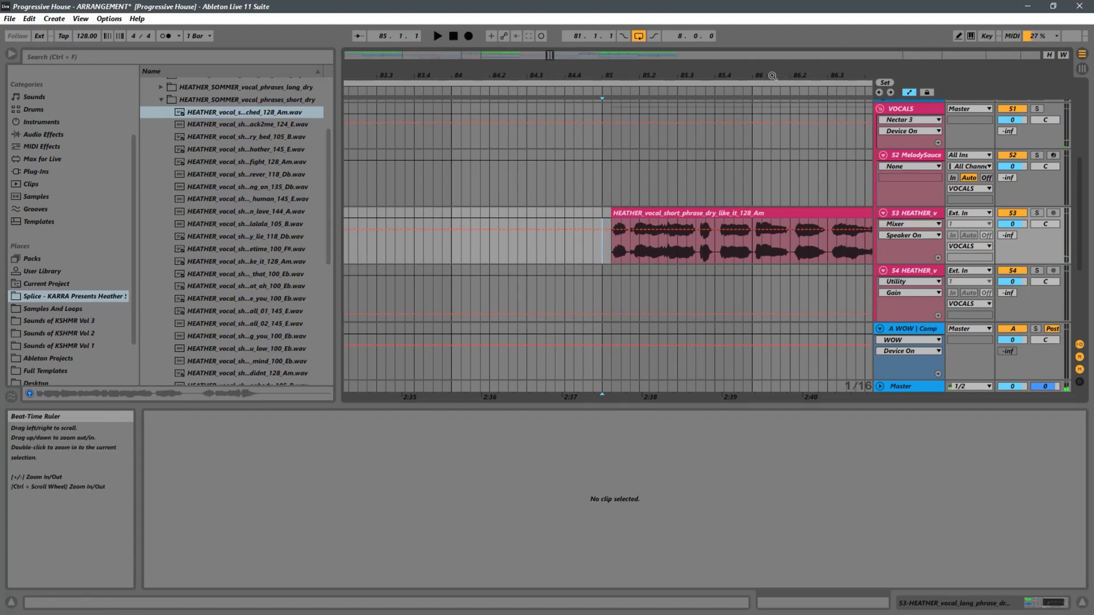
Split the like_it clip at 86.1.1, in the gap before the next syllable
{"action": "left_click_drag", "start_coordinate": [765, 75], "coordinate": [761, 130]}
{"action": "left_click", "coordinate": [734, 249]}
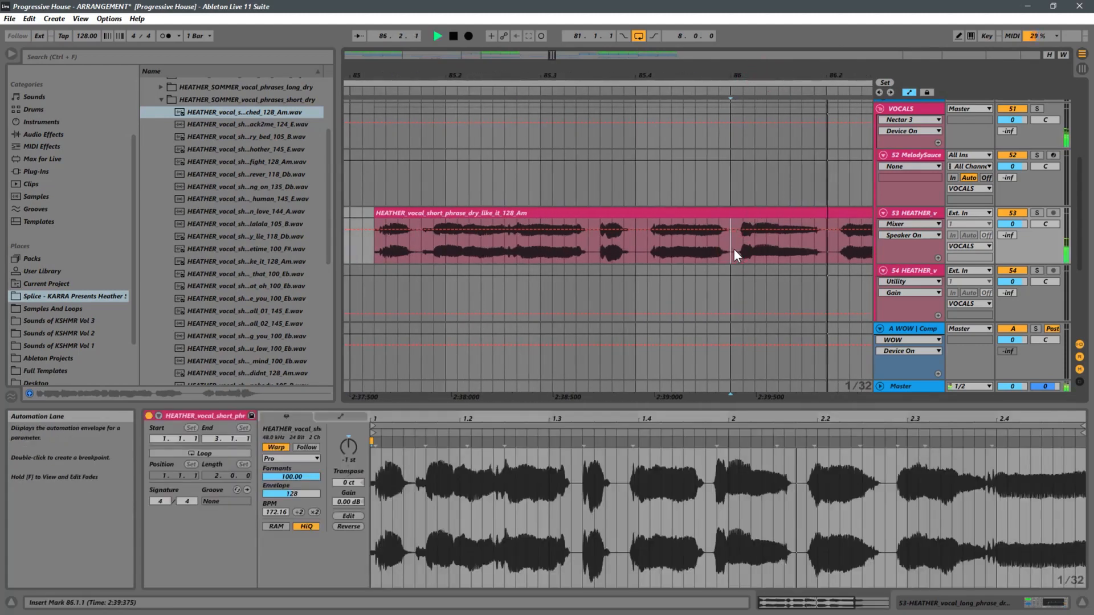
{"action": "key", "text": "ctrl+e"}
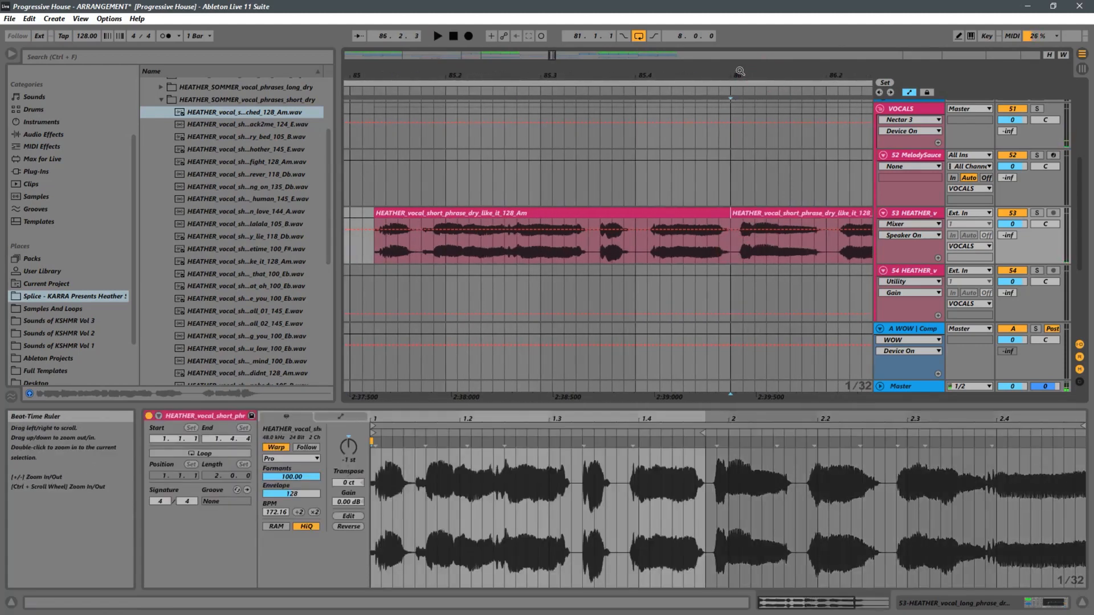
Shift the second piece of the like_it clip earlier to start just after 85.4.4, and play from 85.1.1
{"action": "key", "text": "plus"}
{"action": "left_click_drag", "start_coordinate": [760, 215], "coordinate": [721, 214]}
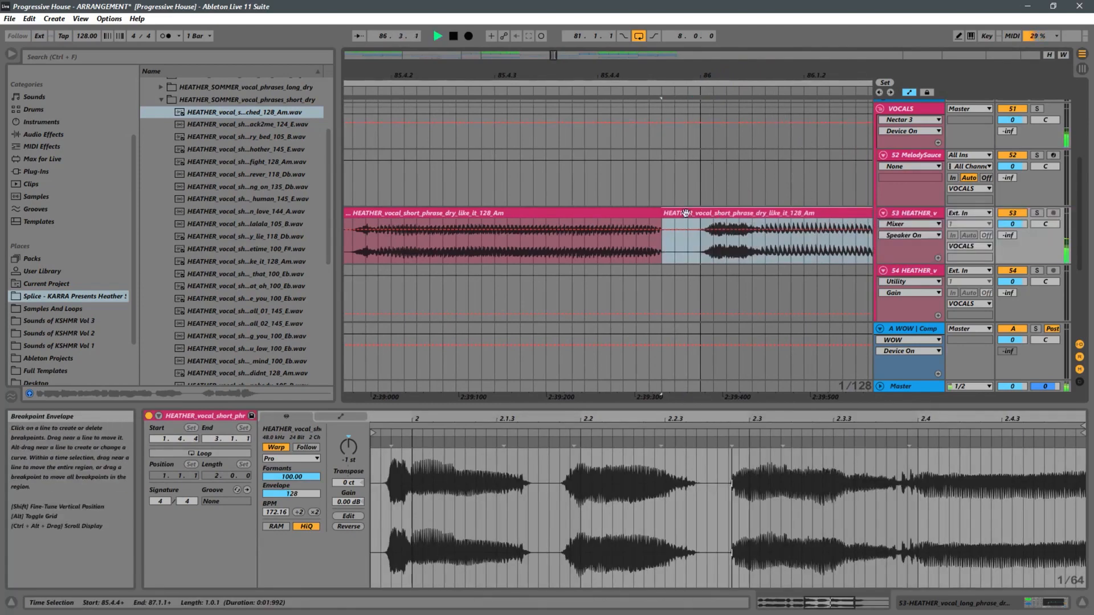
{"action": "scroll", "coordinate": [683, 214], "scroll_direction": "down", "scroll_amount": 8}
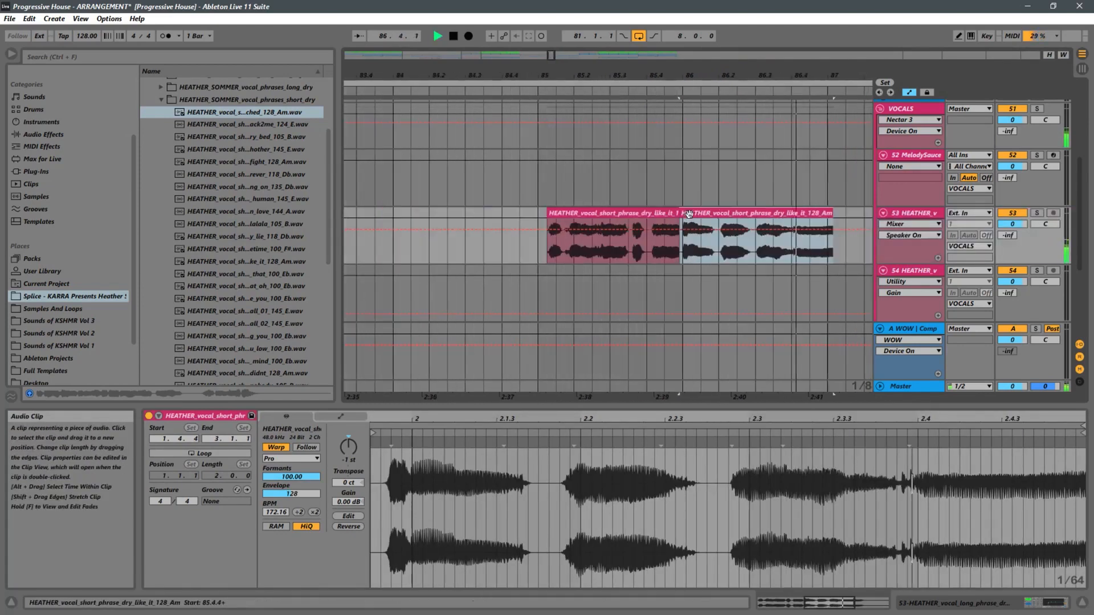
{"action": "left_click", "coordinate": [538, 246]}
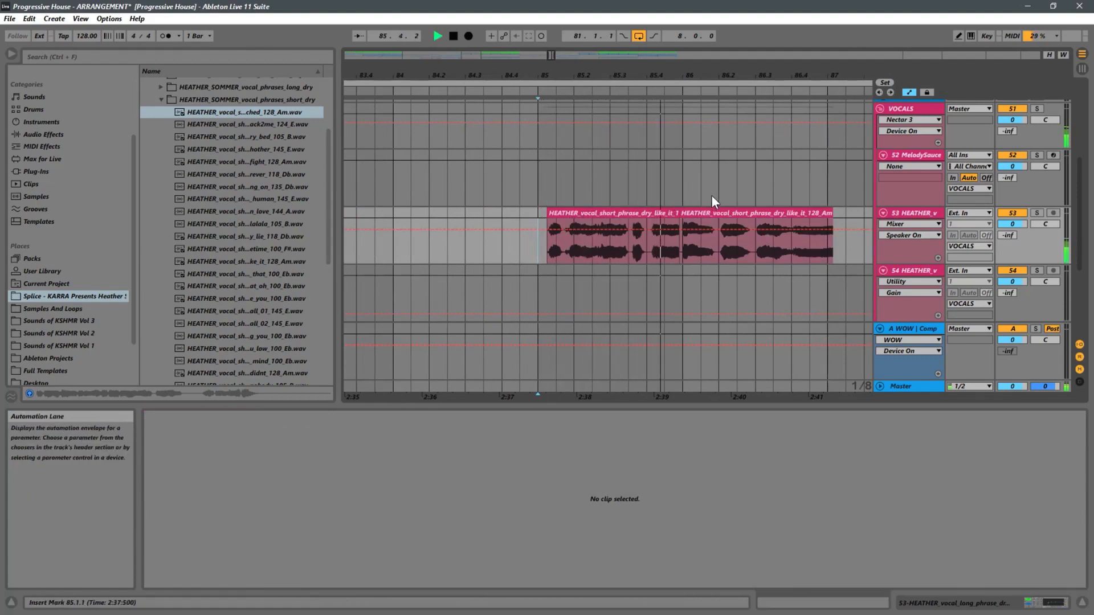
Audition the first piece of the like_it clip and move it one sixteenth earlier to start at 85.1.1
{"action": "left_click_drag", "start_coordinate": [597, 74], "coordinate": [596, 117]}
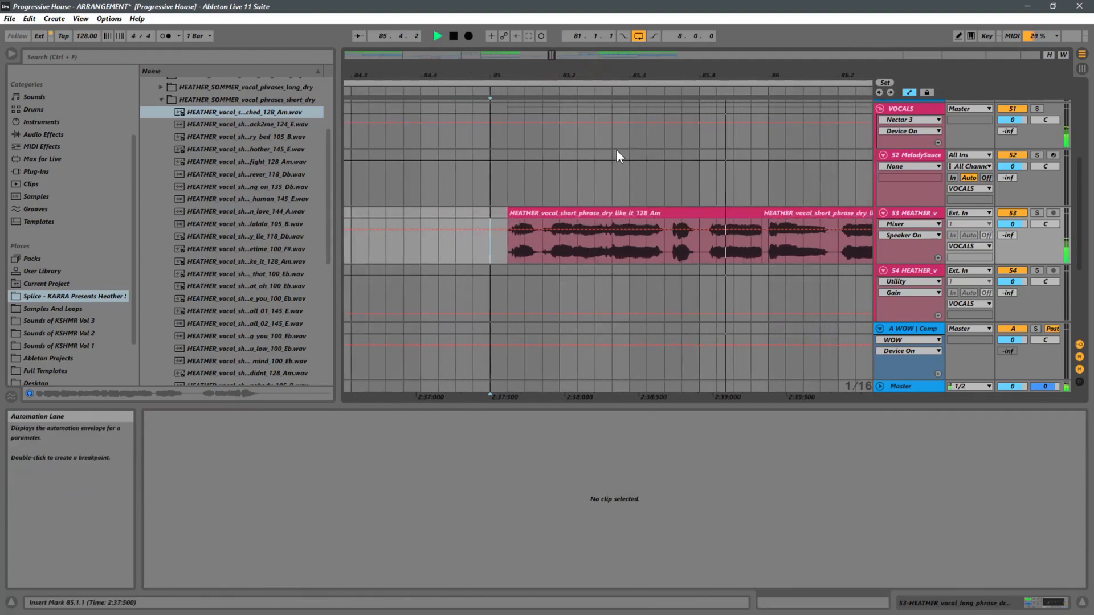
{"action": "left_click", "coordinate": [753, 213]}
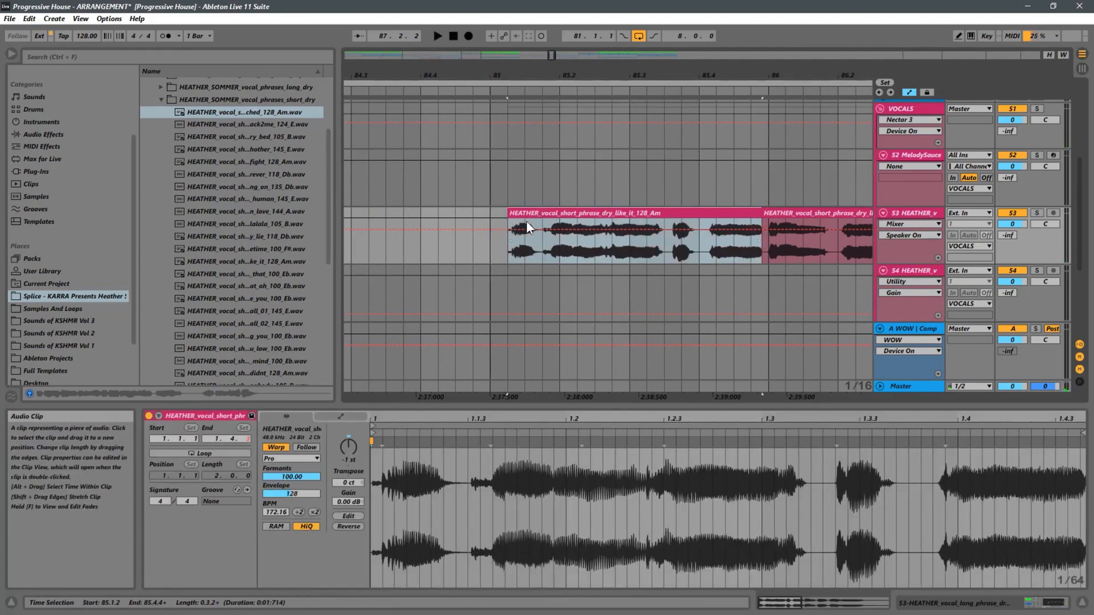
{"action": "left_click", "coordinate": [620, 212]}
{"action": "key", "text": "space"}
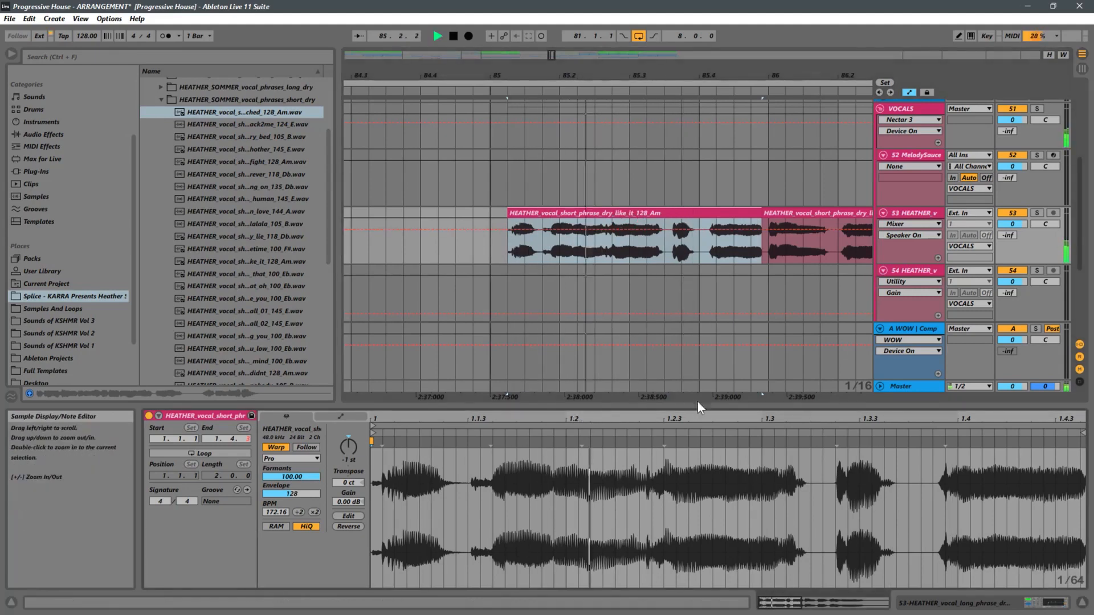
{"action": "left_click_drag", "start_coordinate": [530, 212], "coordinate": [512, 212]}
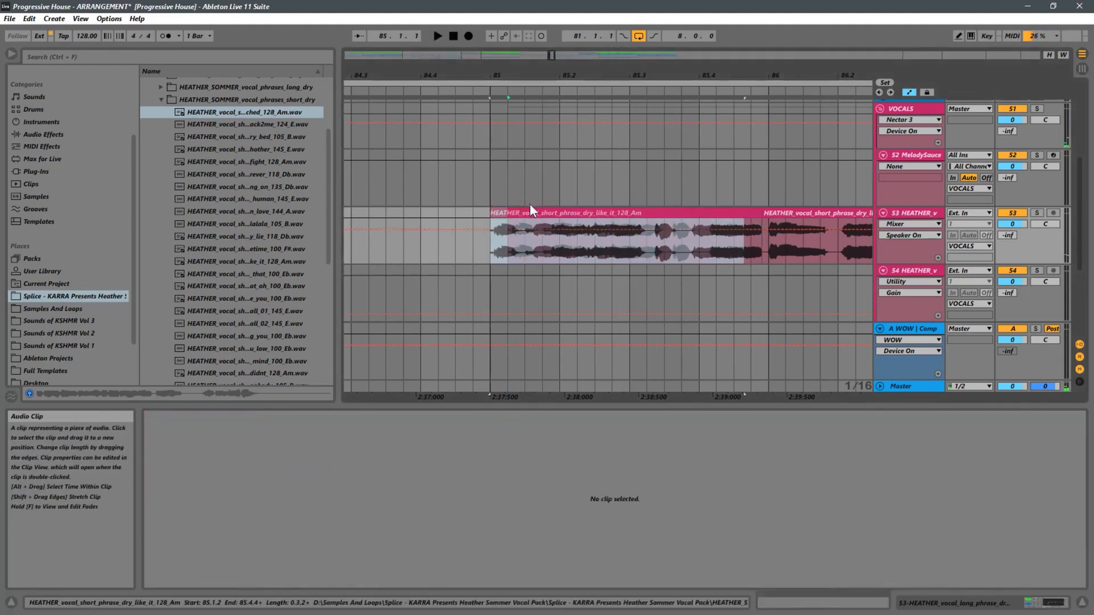
Nudge the first piece of the like_it clip slightly earlier to start just before 85.1.1, and play from 85.1.1
{"action": "key", "text": "space"}
{"action": "left_click_drag", "start_coordinate": [512, 81], "coordinate": [541, 220]}
{"action": "left_click", "coordinate": [473, 251]}
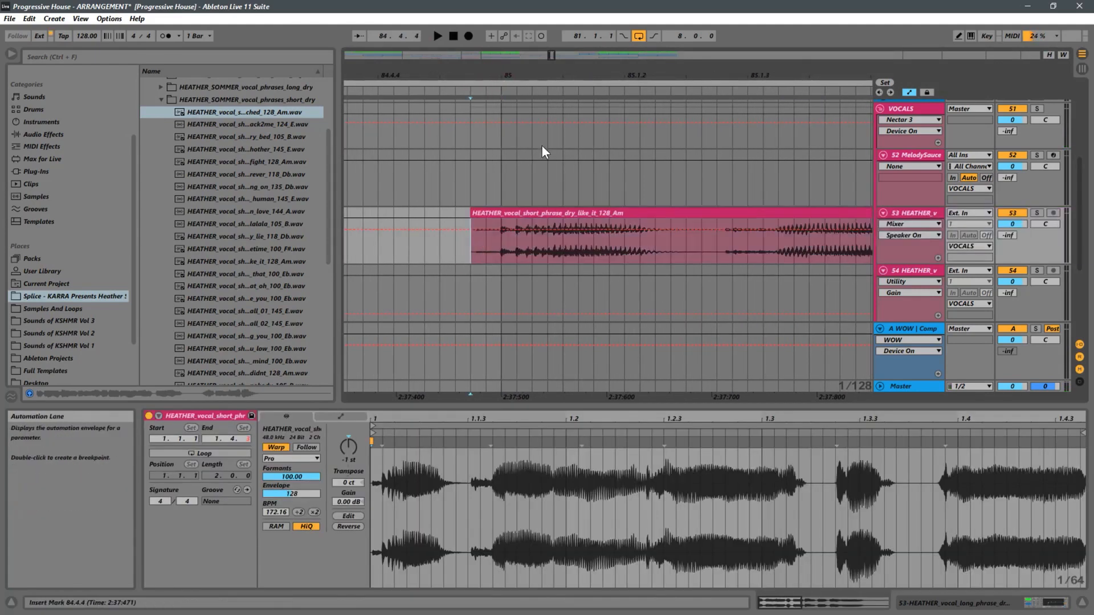
{"action": "left_click_drag", "start_coordinate": [530, 80], "coordinate": [530, 23]}
{"action": "scroll", "coordinate": [531, 209], "scroll_direction": "down", "scroll_amount": 5}
{"action": "key", "text": "space"}
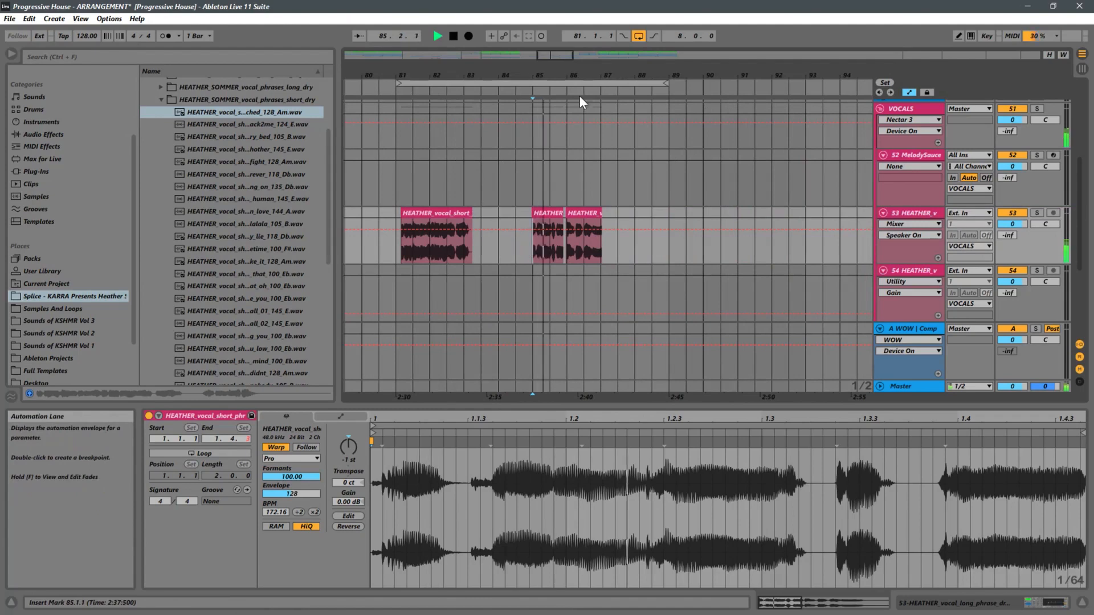
Split the first like_it piece at 85.3.4, before its last syllable, and shift the split-off part about 1/32 later
{"action": "left_click_drag", "start_coordinate": [546, 73], "coordinate": [663, 212]}
{"action": "left_click", "coordinate": [684, 214]}
{"action": "key", "text": "space"}
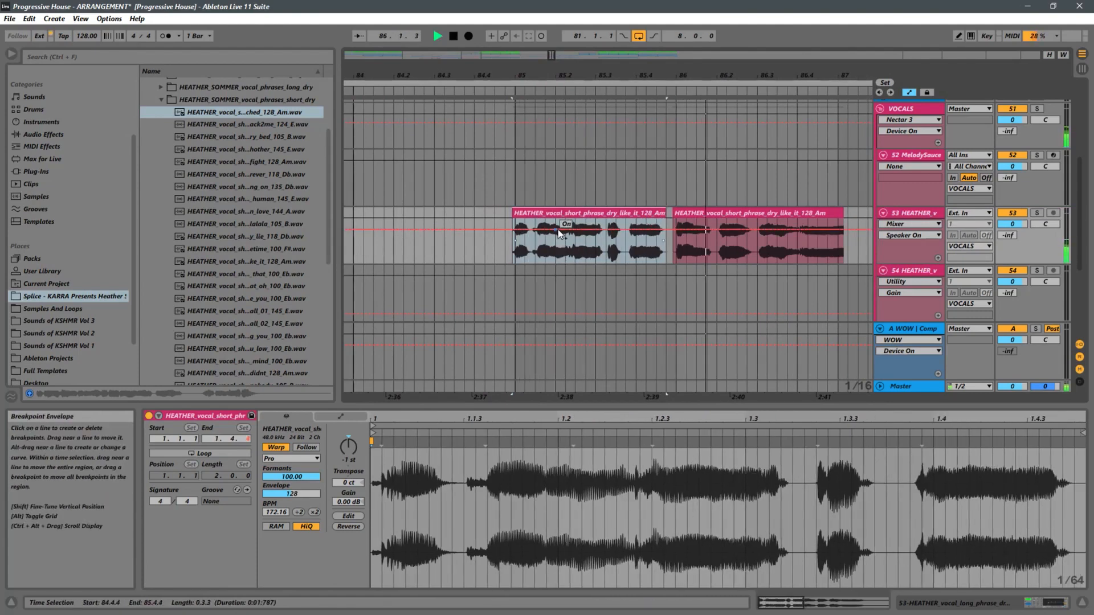
{"action": "left_click_drag", "start_coordinate": [678, 75], "coordinate": [674, 214]}
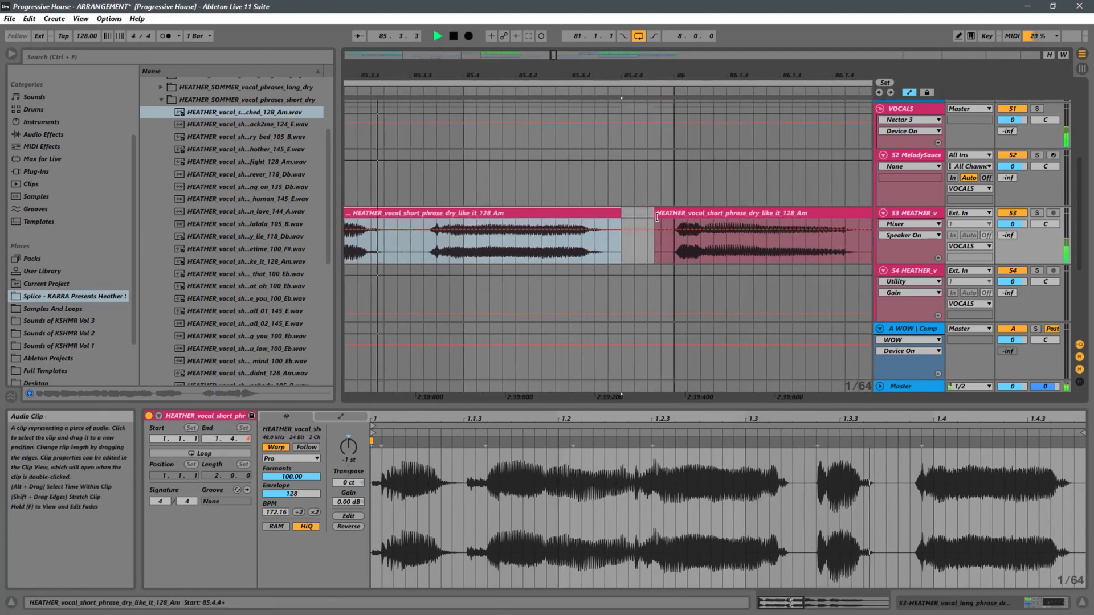
{"action": "left_click", "coordinate": [423, 254]}
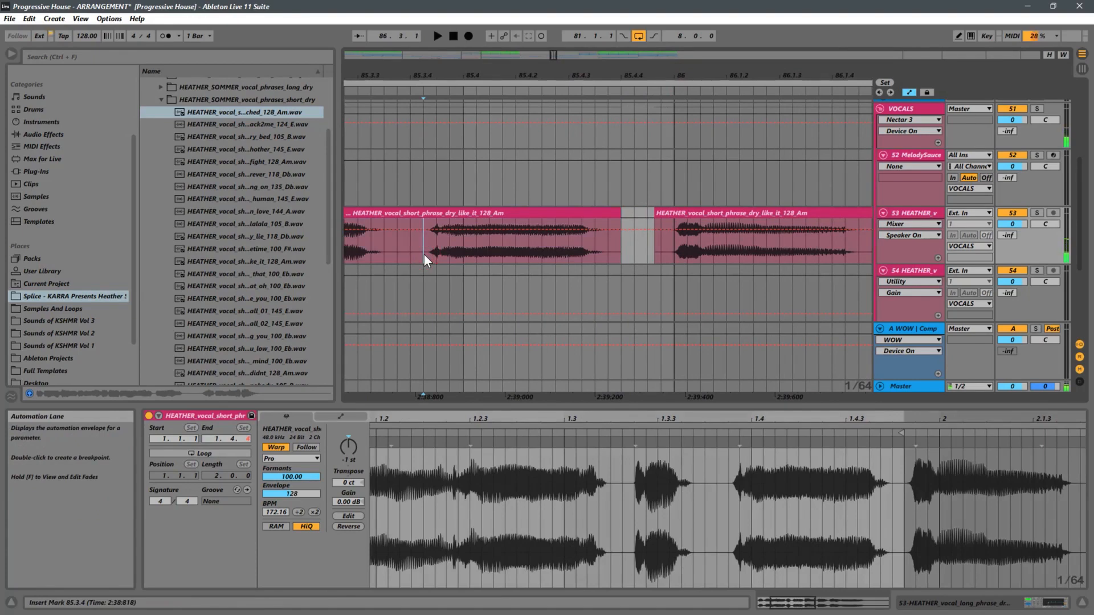
{"action": "key", "text": "ctrl+e"}
{"action": "left_click_drag", "start_coordinate": [446, 213], "coordinate": [476, 223]}
{"action": "left_click", "coordinate": [412, 250]}
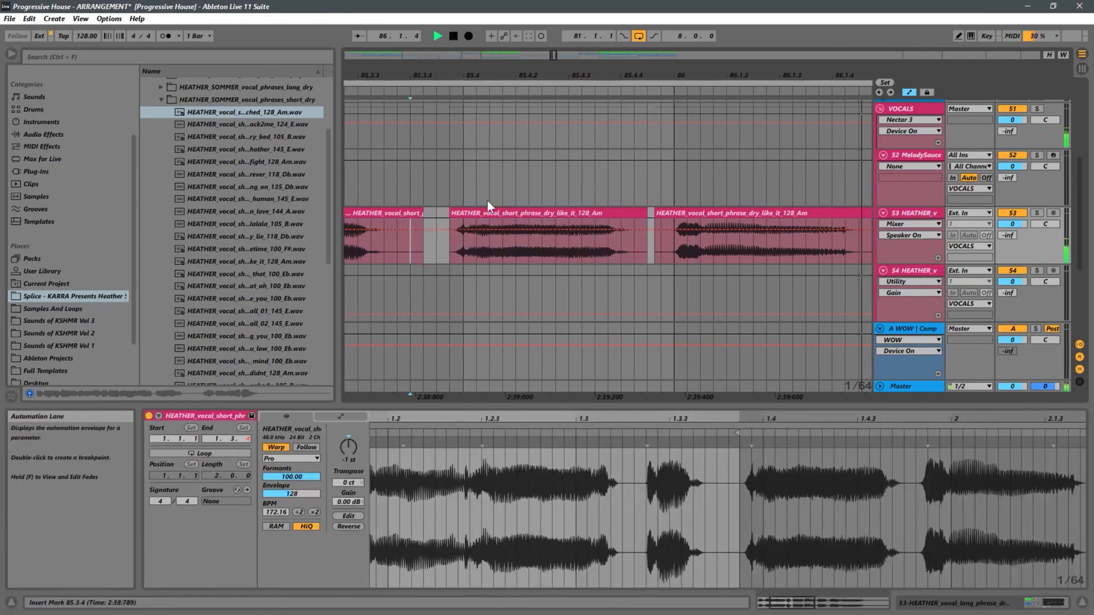
Audition the like_it pieces from bar 85 and trim the end of the first piece slightly shorter
{"action": "mouse_move", "coordinate": [644, 74]}
{"action": "left_mouse_down"}
{"action": "mouse_move", "coordinate": [642, 4]}
{"action": "mouse_move", "coordinate": [664, 5]}
{"action": "left_mouse_up"}
{"action": "left_click", "coordinate": [399, 249]}
{"action": "key", "text": "space"}
{"action": "key", "text": "space"}
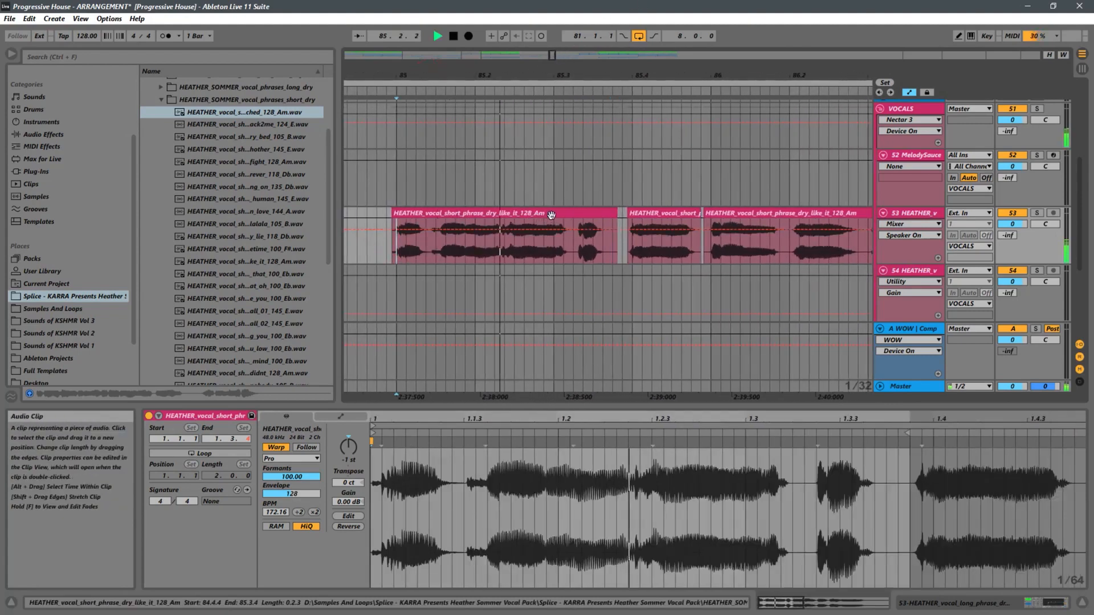
{"action": "key", "text": "space"}
{"action": "key", "text": "space"}
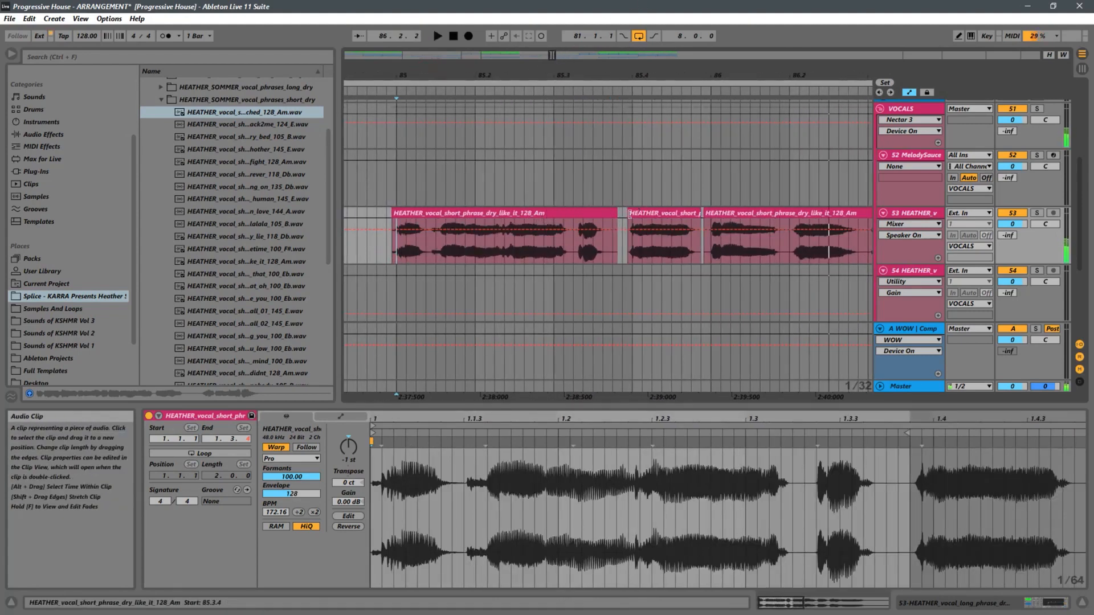
{"action": "mouse_move", "coordinate": [616, 213]}
{"action": "left_mouse_down"}
{"action": "mouse_move", "coordinate": [625, 213]}
{"action": "mouse_move", "coordinate": [610, 217]}
{"action": "left_mouse_up"}
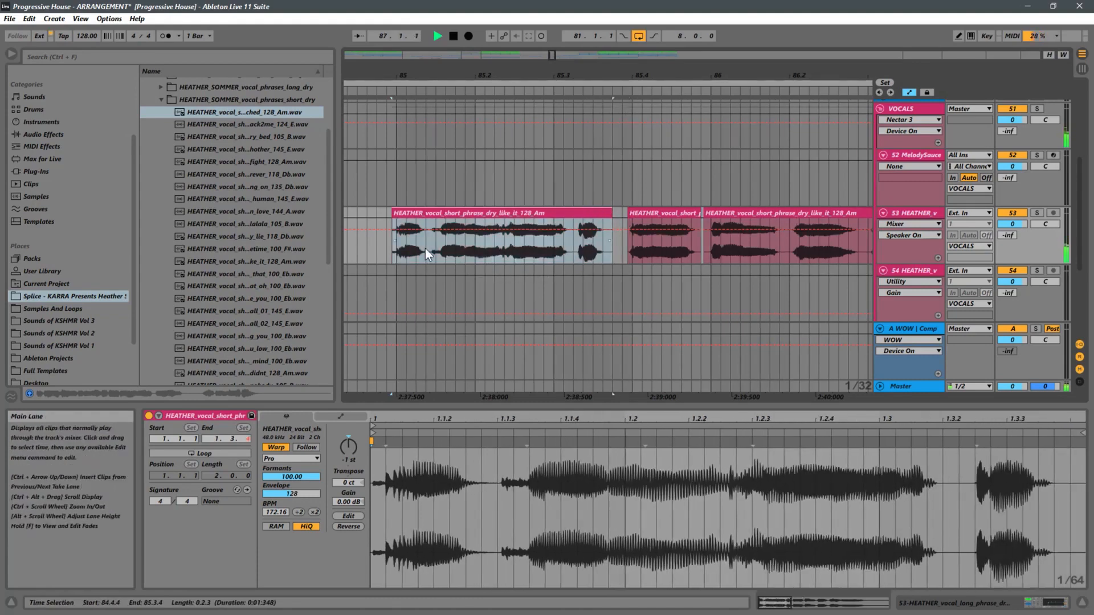
{"action": "left_click", "coordinate": [389, 240]}
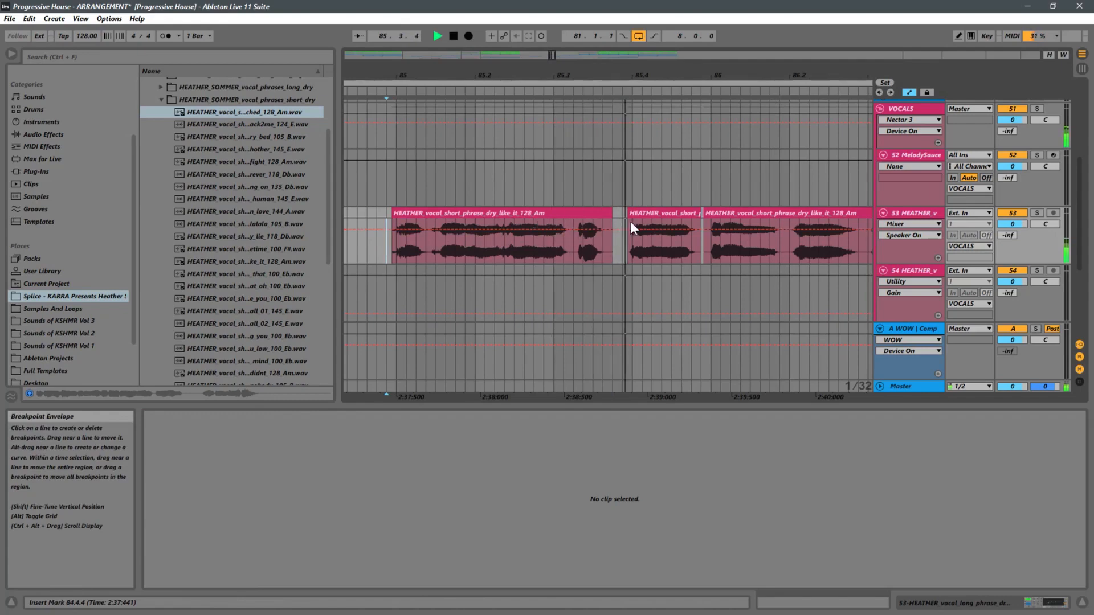
{"action": "key", "text": "space"}
{"action": "key", "text": "space"}
Add warp markers just after 1.2.3 and 1.1.3 in the first like_it piece and move the one near 1.2.3 slightly later
{"action": "left_click", "coordinate": [525, 223]}
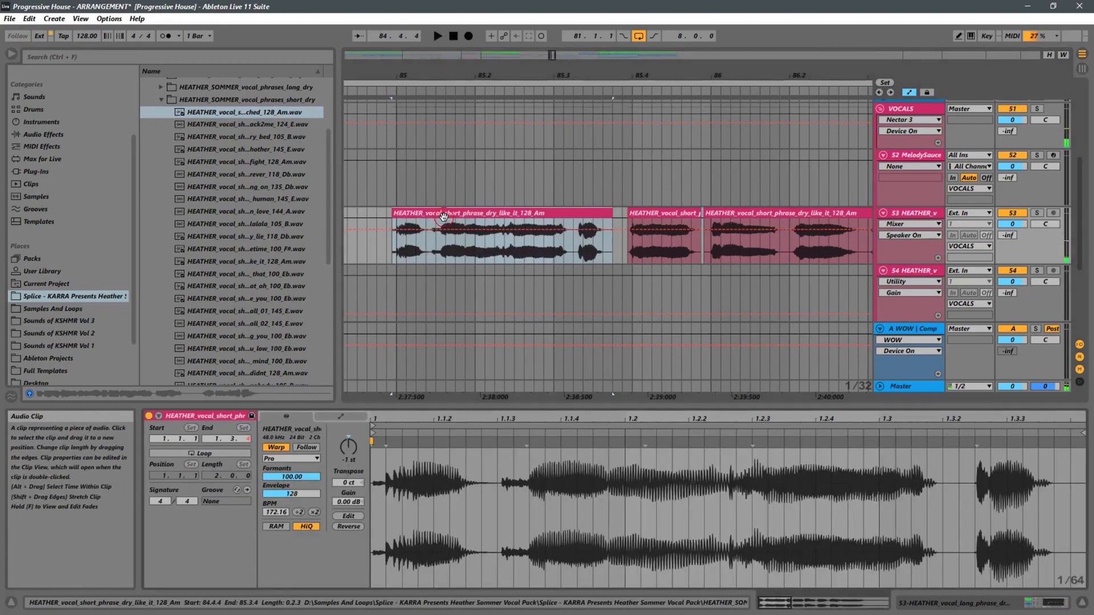
{"action": "key", "text": "space"}
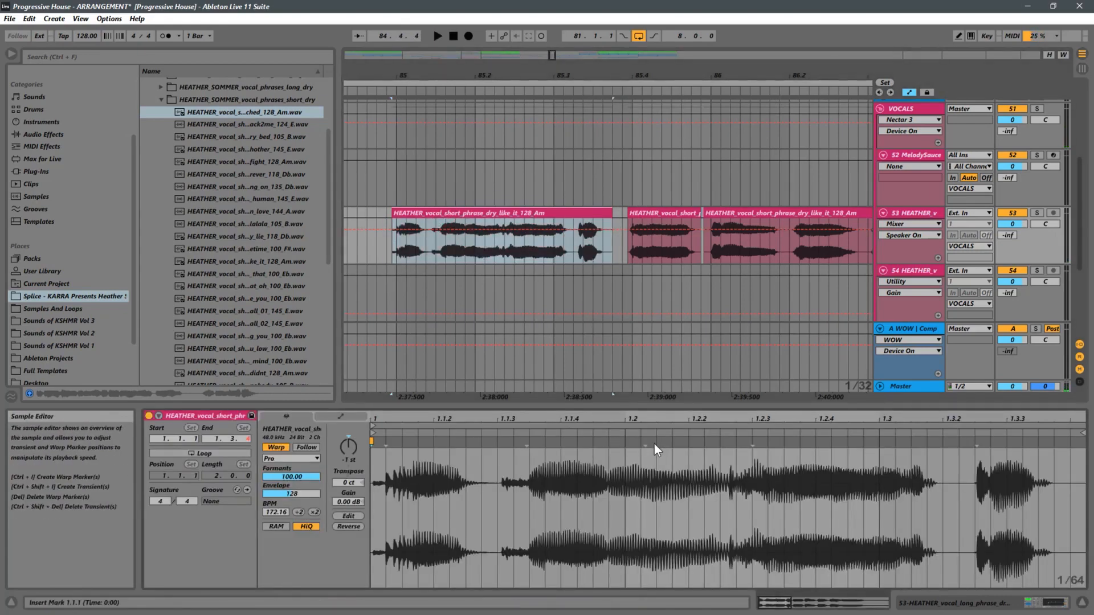
{"action": "key", "text": "space"}
{"action": "left_click", "coordinate": [542, 434]}
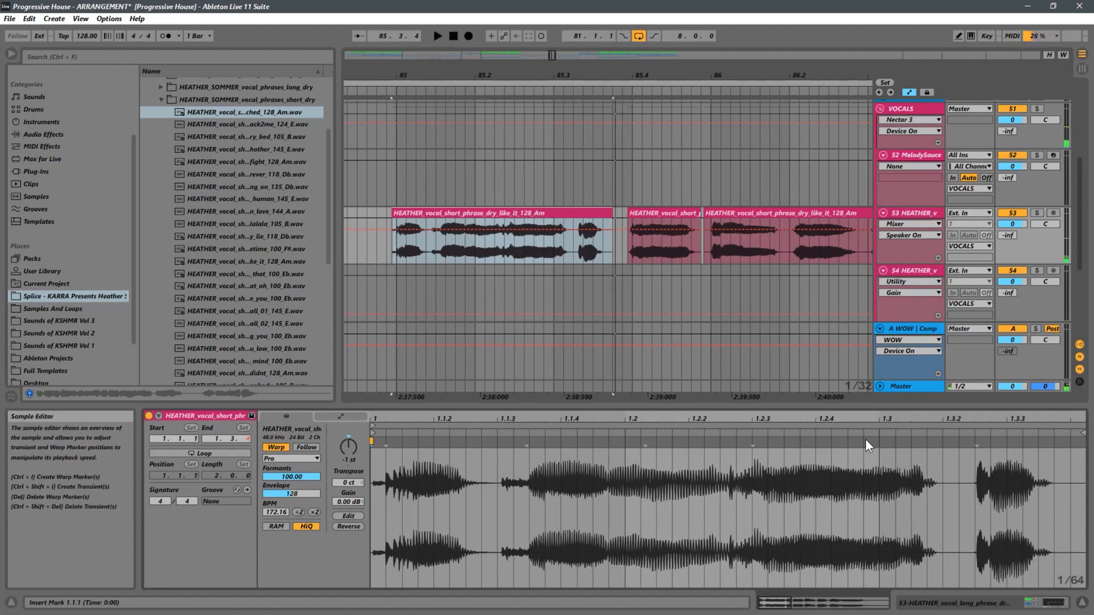
{"action": "left_click", "coordinate": [754, 442]}
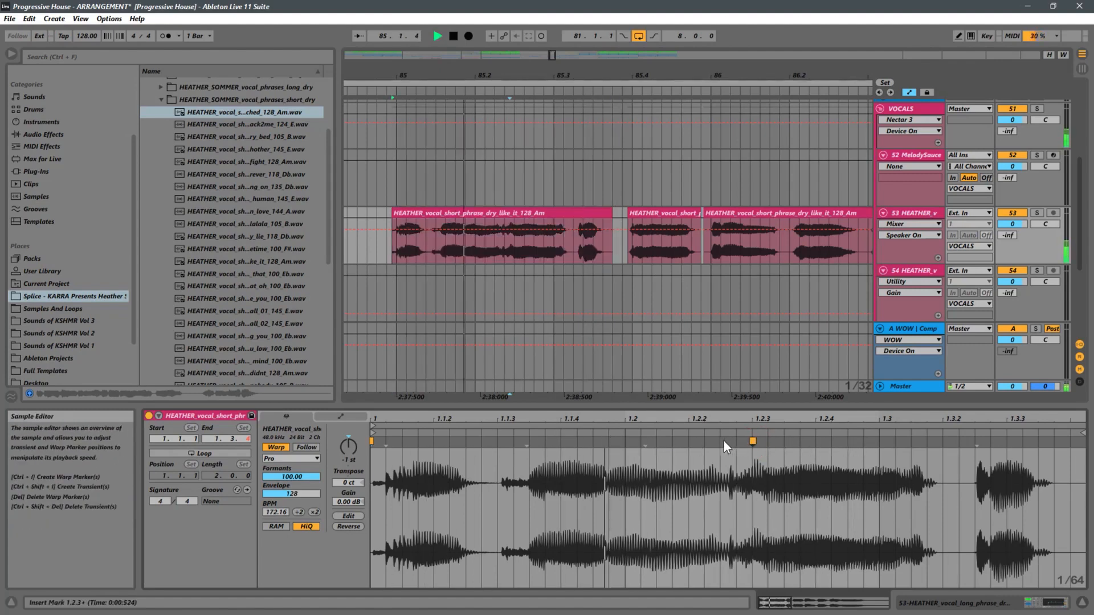
{"action": "left_click", "coordinate": [525, 441]}
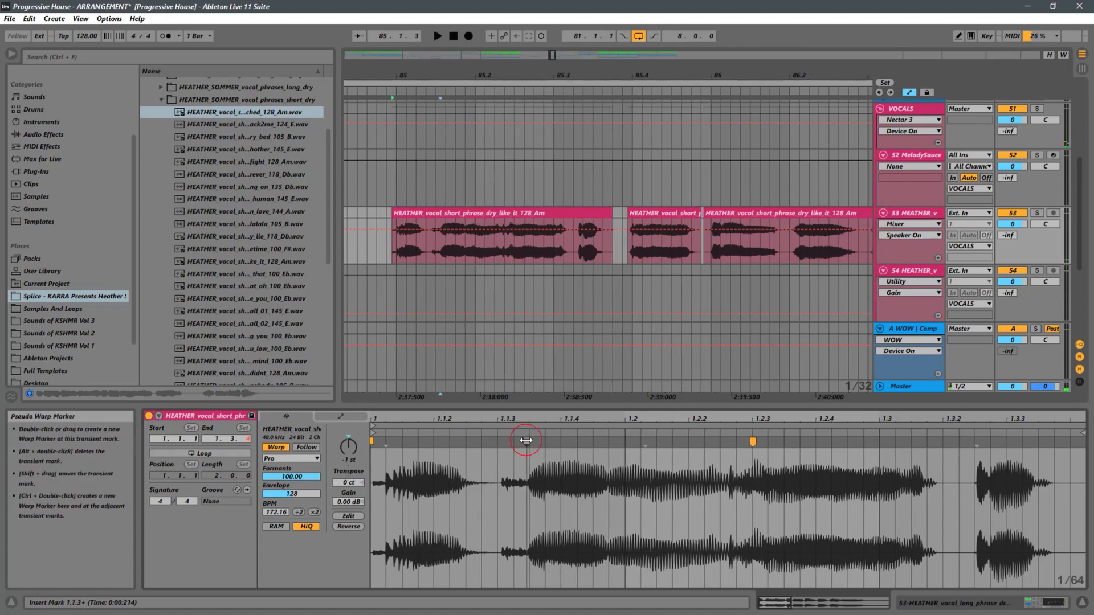
{"action": "left_click_drag", "start_coordinate": [754, 442], "coordinate": [764, 442]}
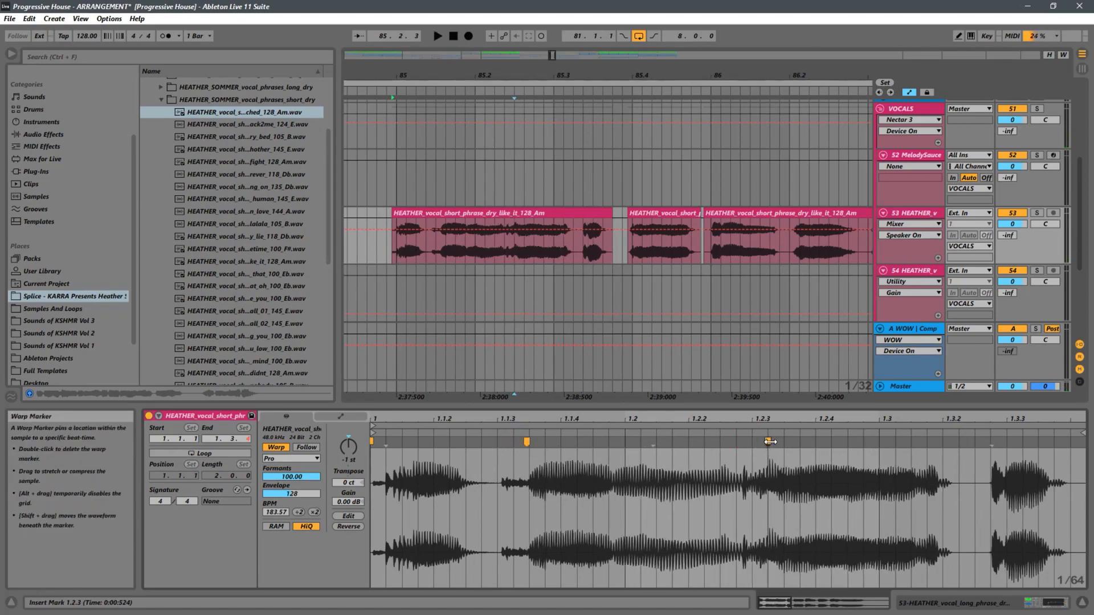
Try moving the warp marker near 1.2.3 even later, and undo that move
{"action": "key", "text": "space"}
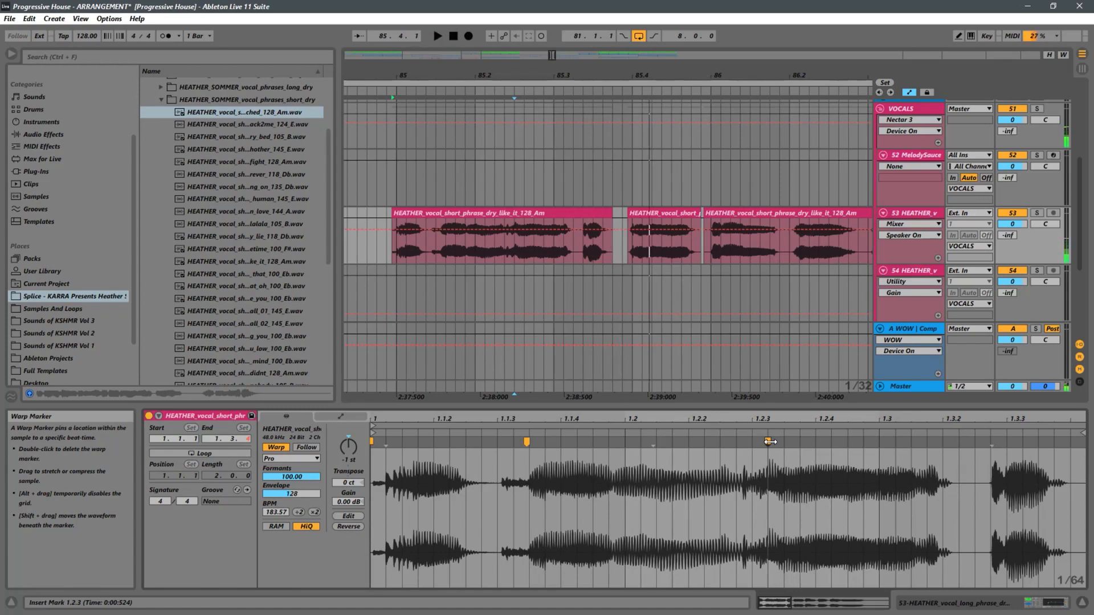
{"action": "left_click_drag", "start_coordinate": [778, 441], "coordinate": [784, 442]}
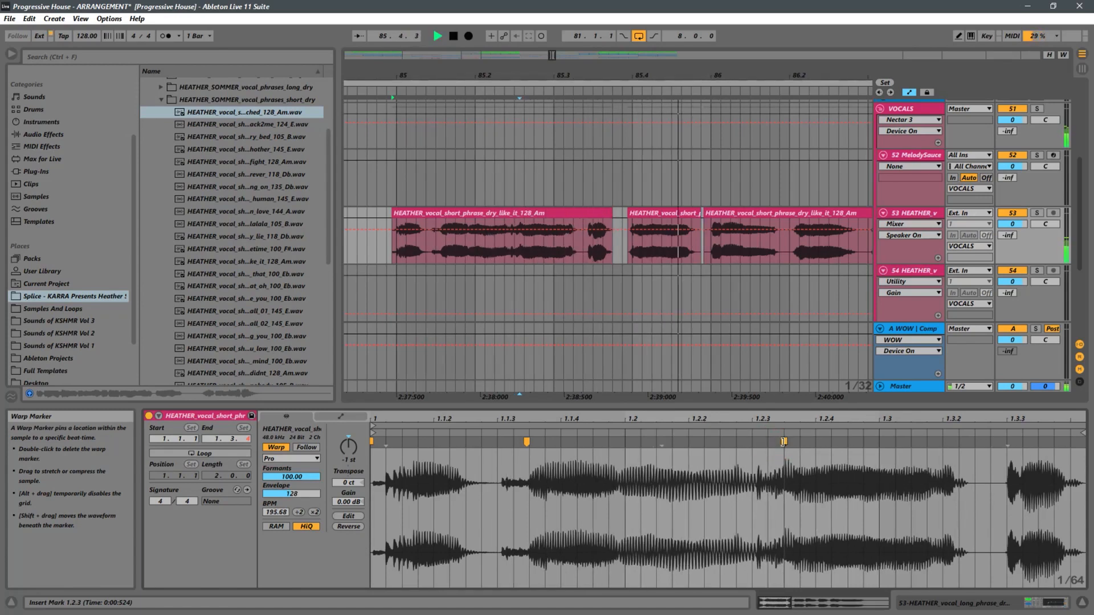
{"action": "key", "text": "ctrl+z"}
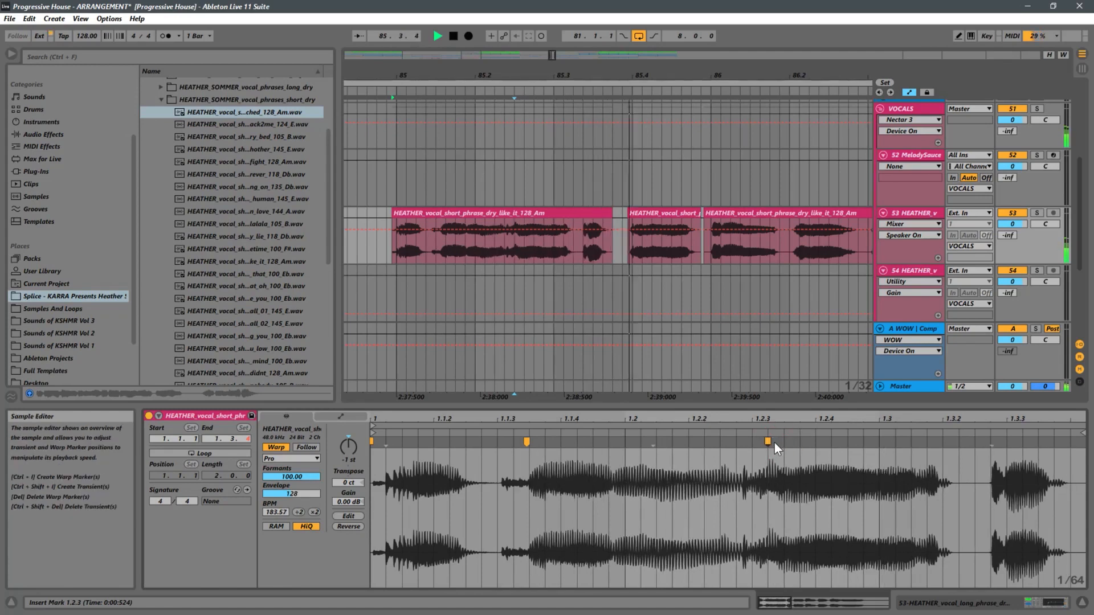
Move the warp marker near 1.1.3 in the first like_it piece slightly later and replay the phrase from just before bar 85
{"action": "left_click", "coordinate": [377, 253]}
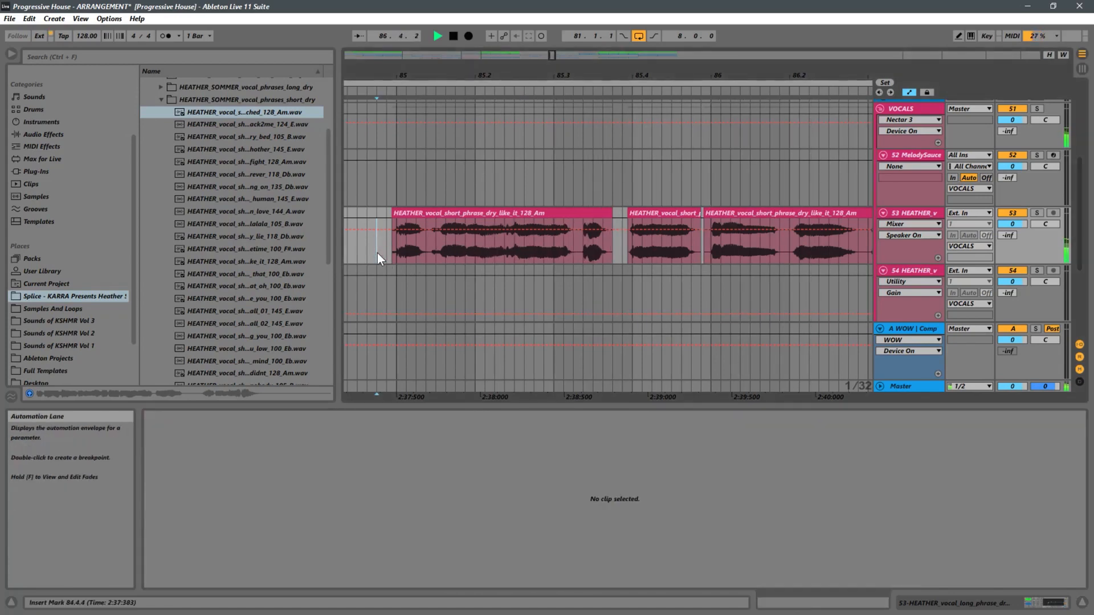
{"action": "key", "text": "space"}
{"action": "key", "text": "space"}
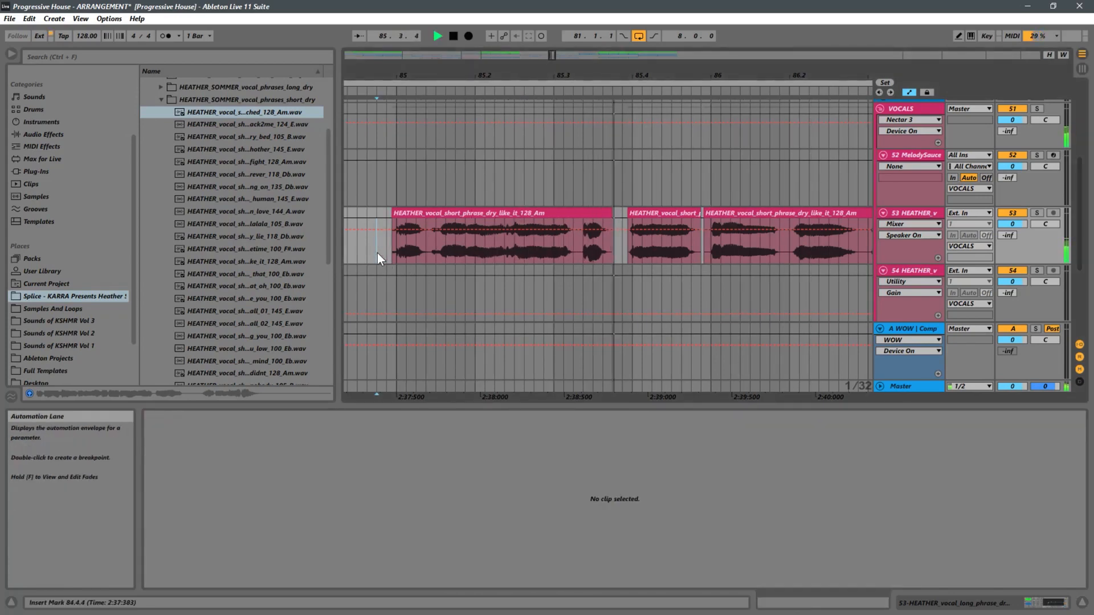
{"action": "key", "text": "space"}
{"action": "key", "text": "space"}
{"action": "left_click", "coordinate": [447, 215]}
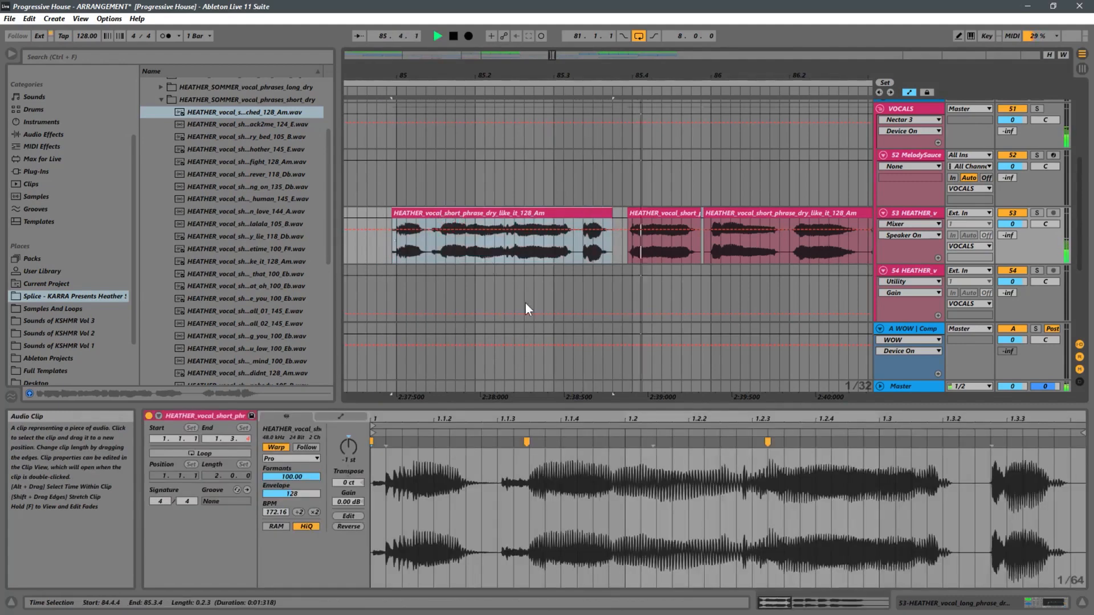
{"action": "key", "text": "space"}
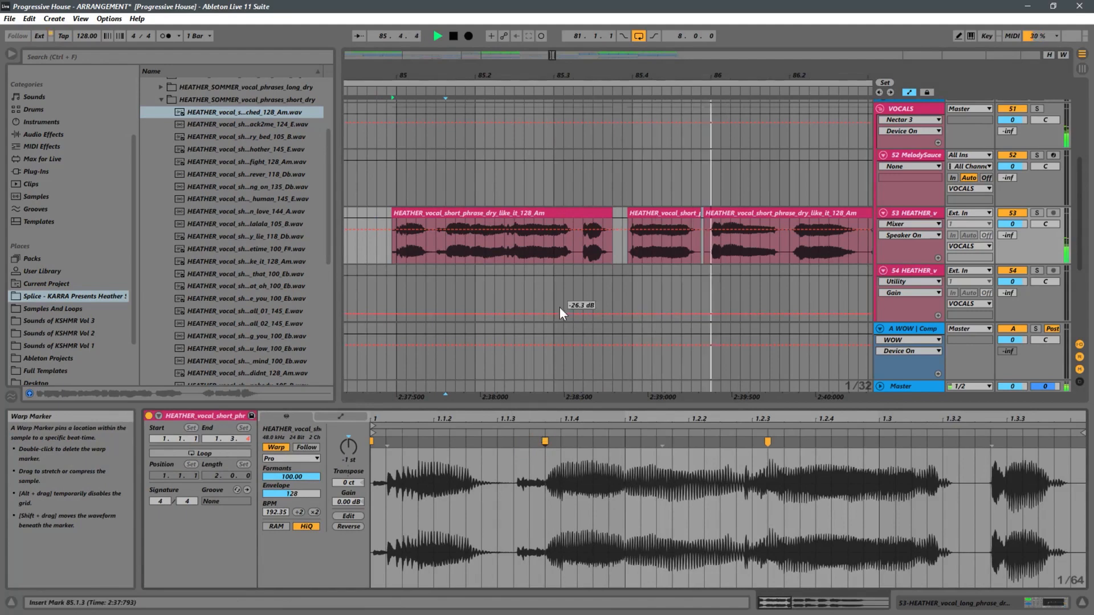
{"action": "left_click", "coordinate": [361, 252]}
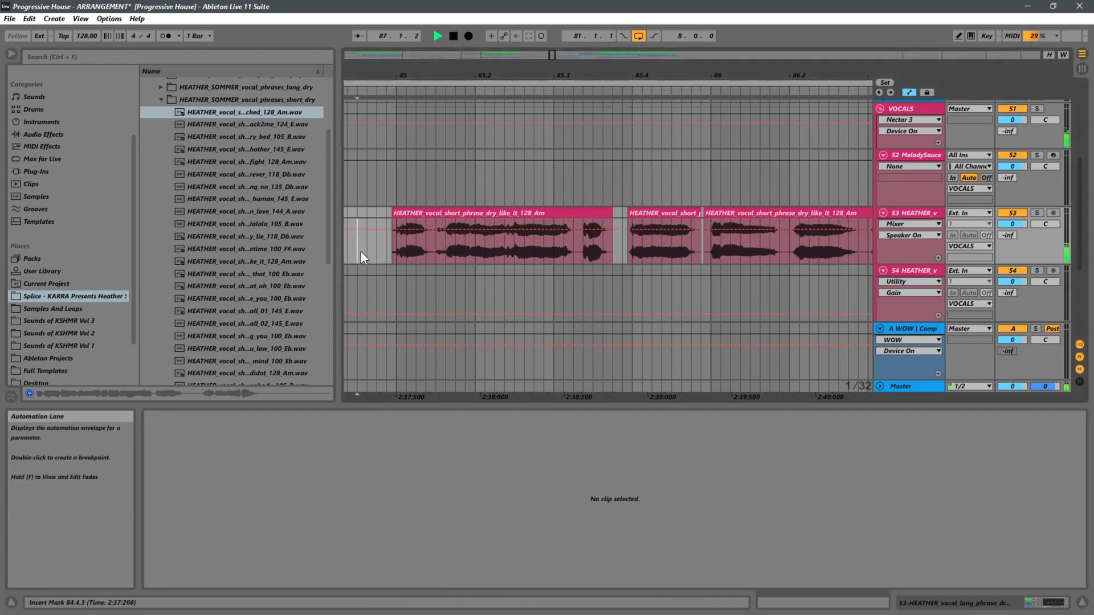
{"action": "key", "text": "space"}
{"action": "key", "text": "space"}
Narrow the browser slightly and play both vocal phrases in sequence from 81.1.1
{"action": "left_click_drag", "start_coordinate": [339, 255], "coordinate": [307, 254]}
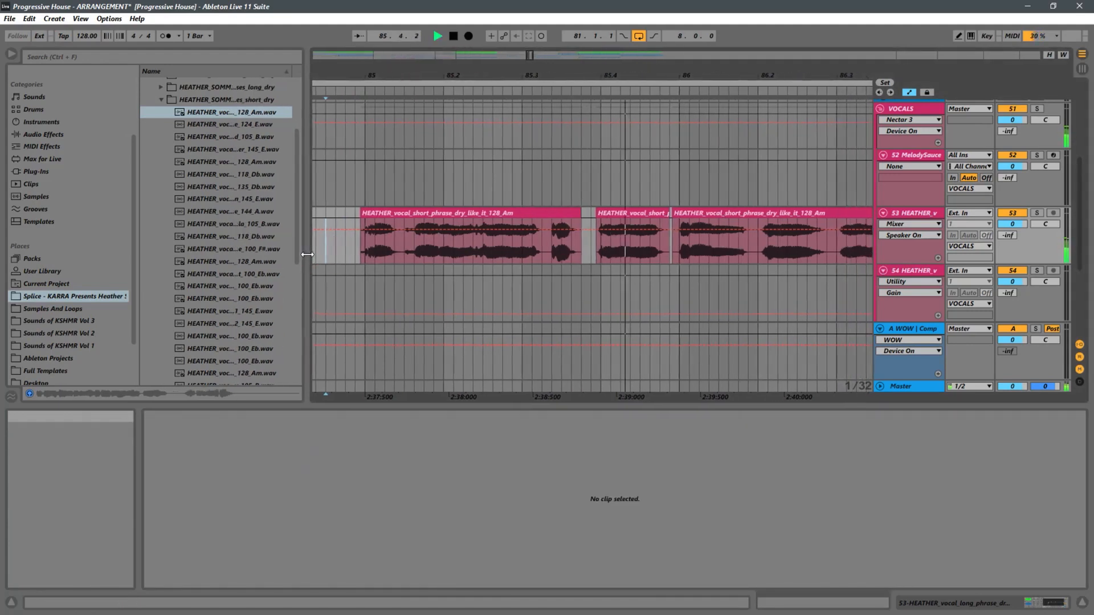
{"action": "scroll", "coordinate": [486, 247], "scroll_direction": "down", "scroll_amount": 5}
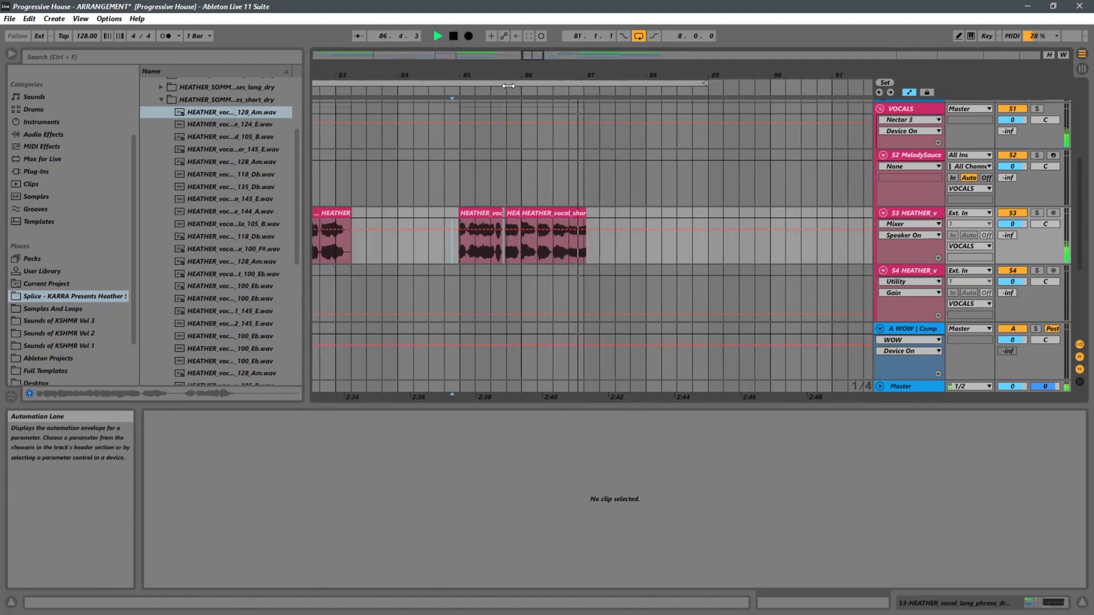
{"action": "left_click_drag", "start_coordinate": [530, 75], "coordinate": [608, 56]}
{"action": "key", "text": "space"}
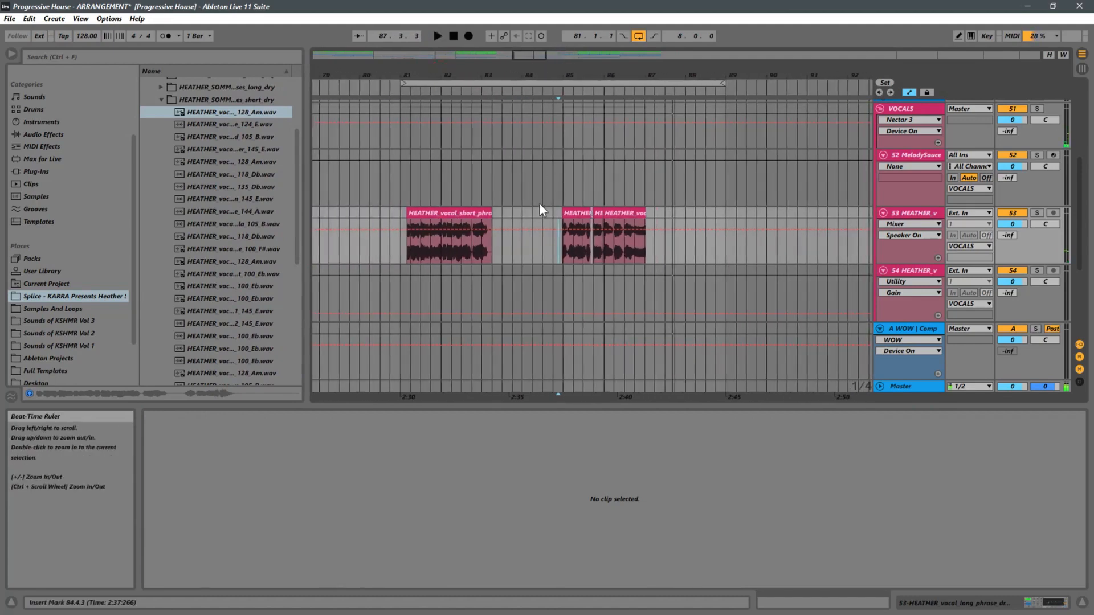
{"action": "left_click", "coordinate": [398, 256]}
{"action": "key", "text": "space"}
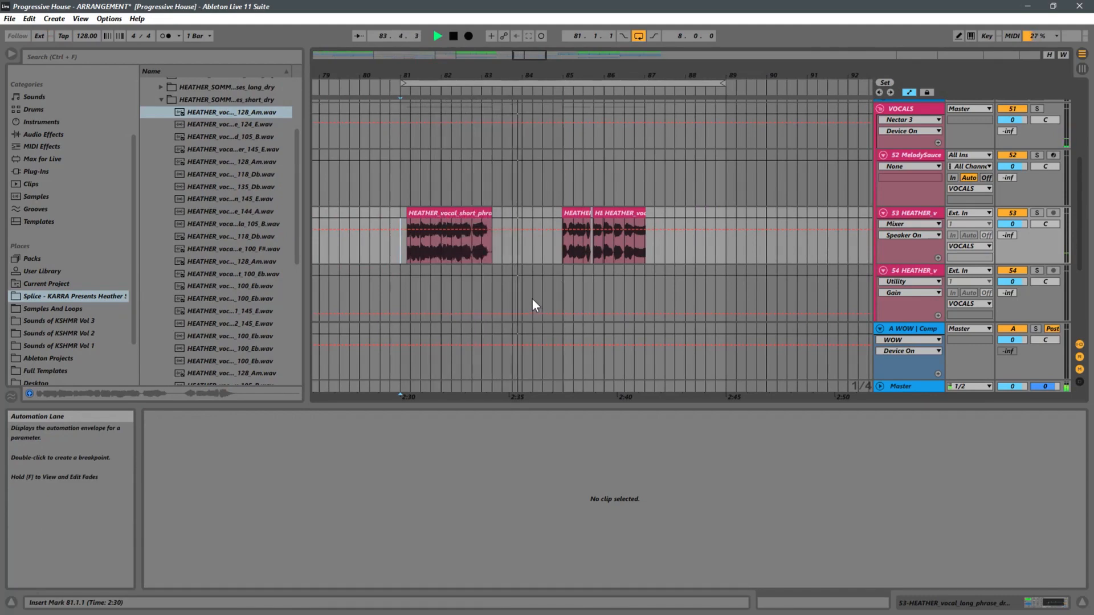
Play the vocals from 33.1.1 and delete all clips on track 54 between 31.1.1 and 65.1.1
{"action": "left_click_drag", "start_coordinate": [492, 74], "coordinate": [425, 64]}
{"action": "scroll", "coordinate": [419, 196], "scroll_direction": "down", "scroll_amount": 2}
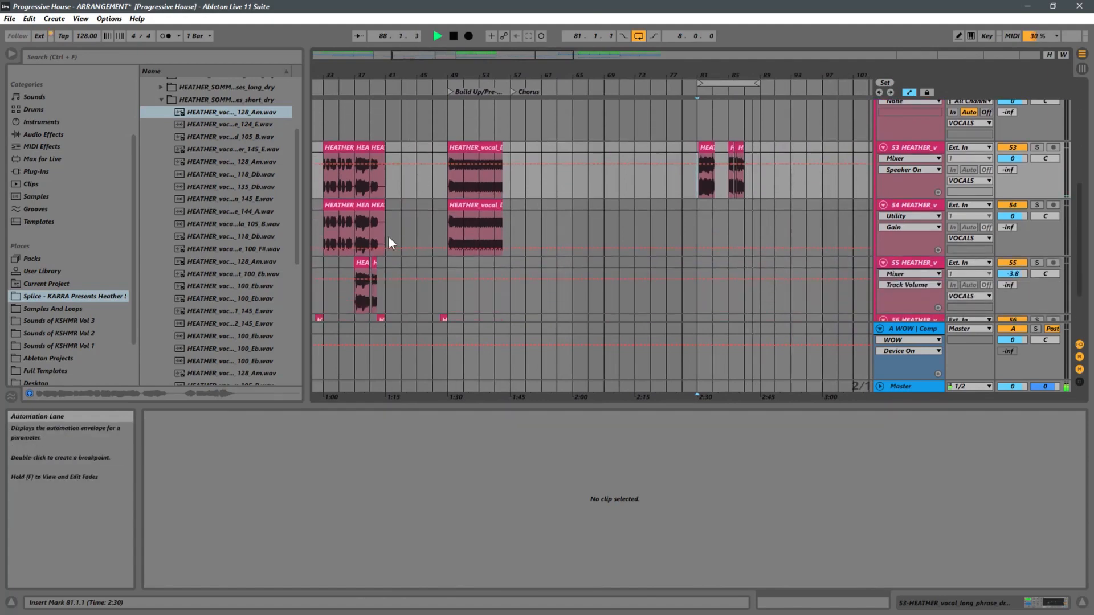
{"action": "left_click", "coordinate": [325, 230]}
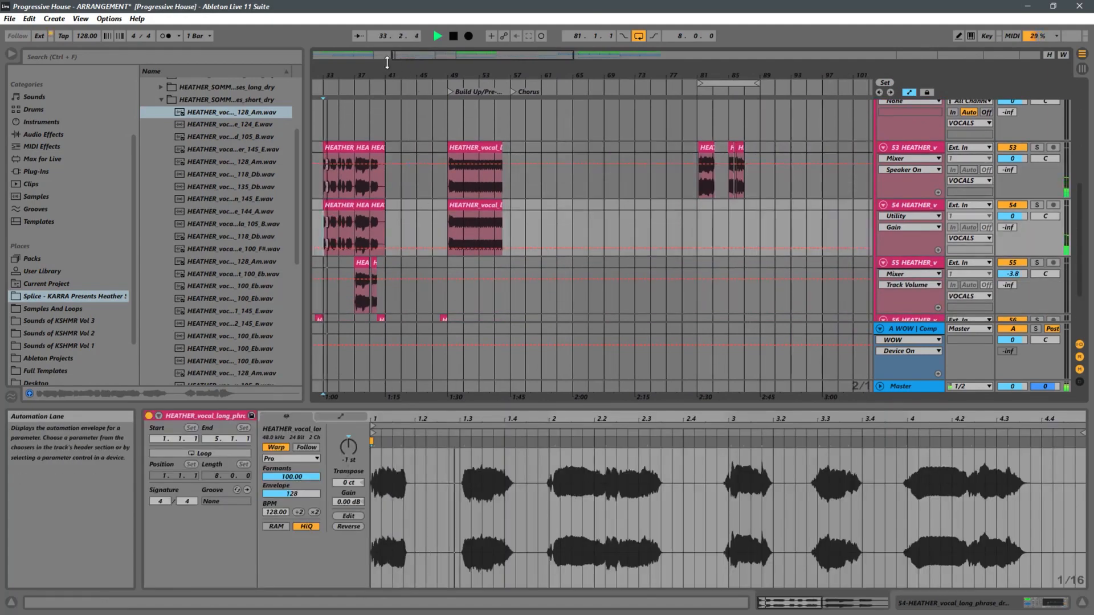
{"action": "left_click_drag", "start_coordinate": [340, 75], "coordinate": [485, 82]}
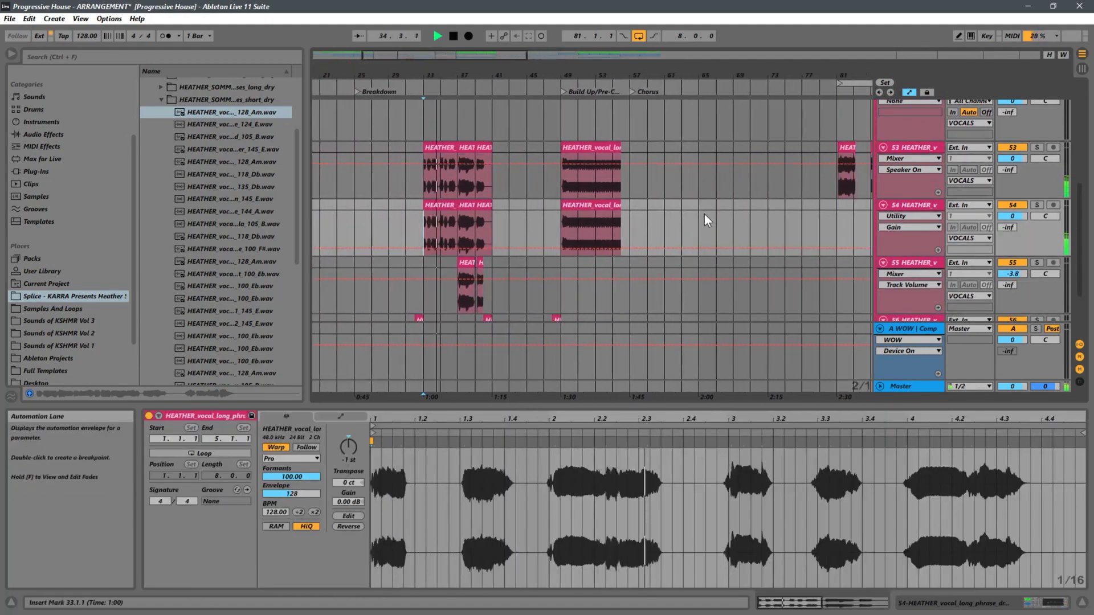
{"action": "left_click_drag", "start_coordinate": [696, 215], "coordinate": [407, 210]}
{"action": "key", "text": "Delete"}
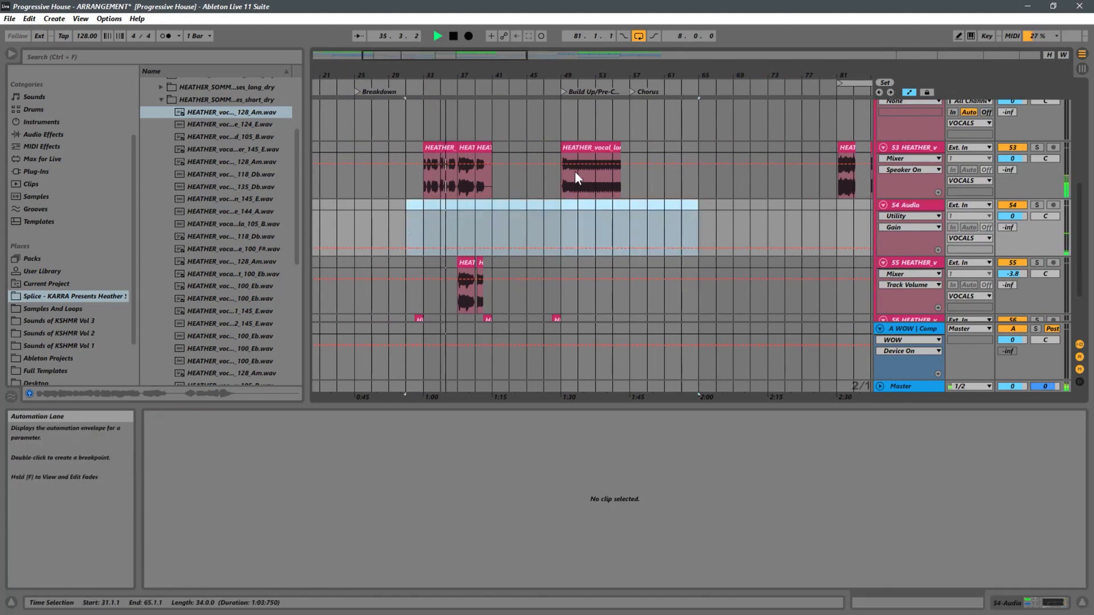
Lower the volume of track 55 to -6.0 dB and place the insert marker at 39.1.1
{"action": "left_click_drag", "start_coordinate": [457, 75], "coordinate": [465, 116]}
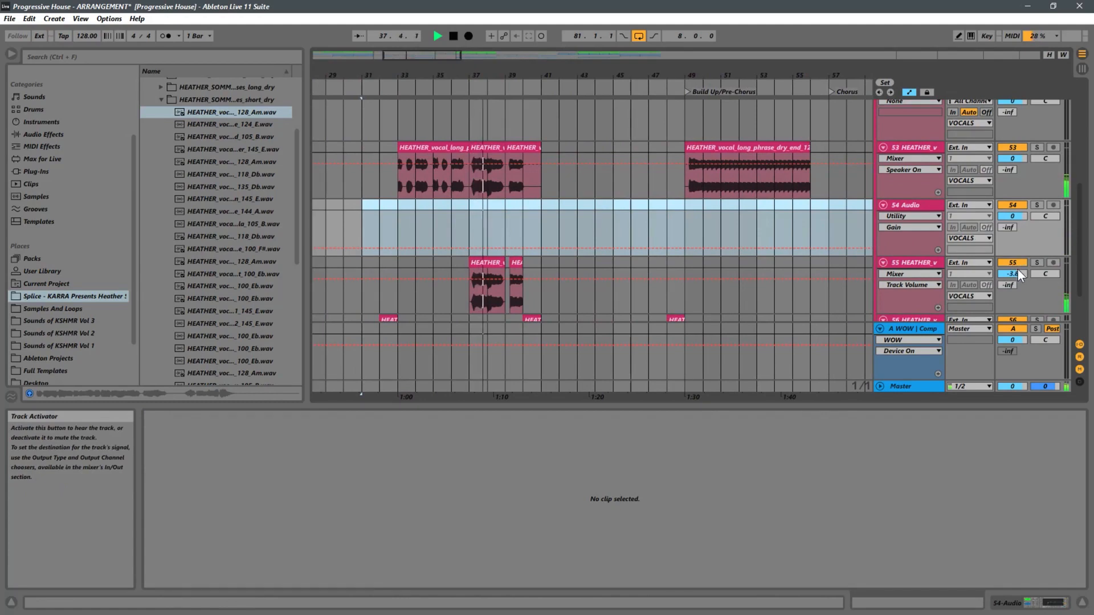
{"action": "left_click_drag", "start_coordinate": [1017, 273], "coordinate": [1015, 279]}
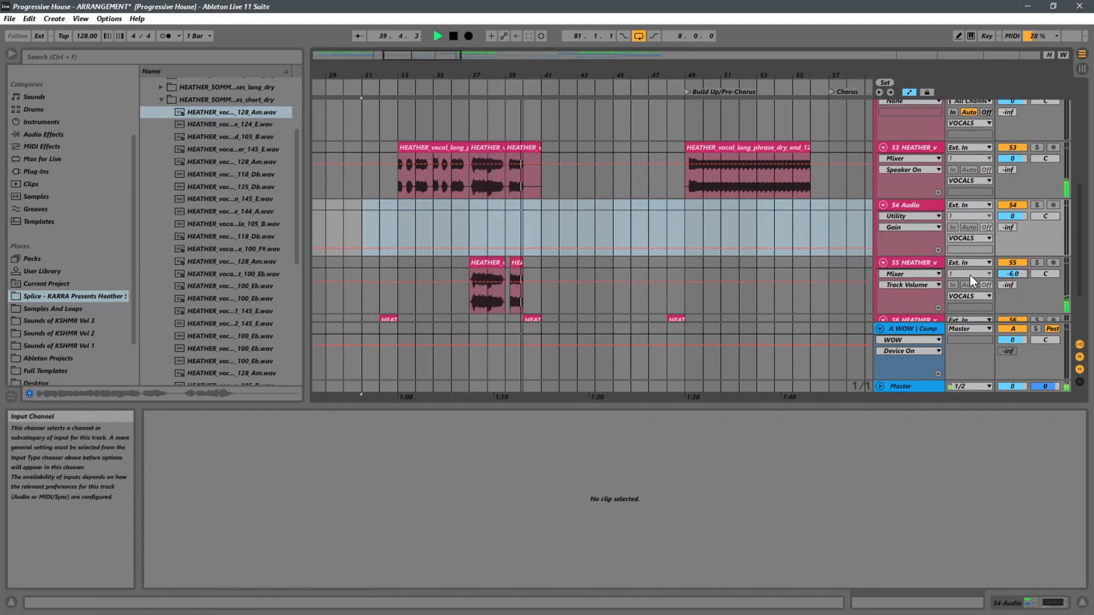
{"action": "left_click", "coordinate": [505, 181]}
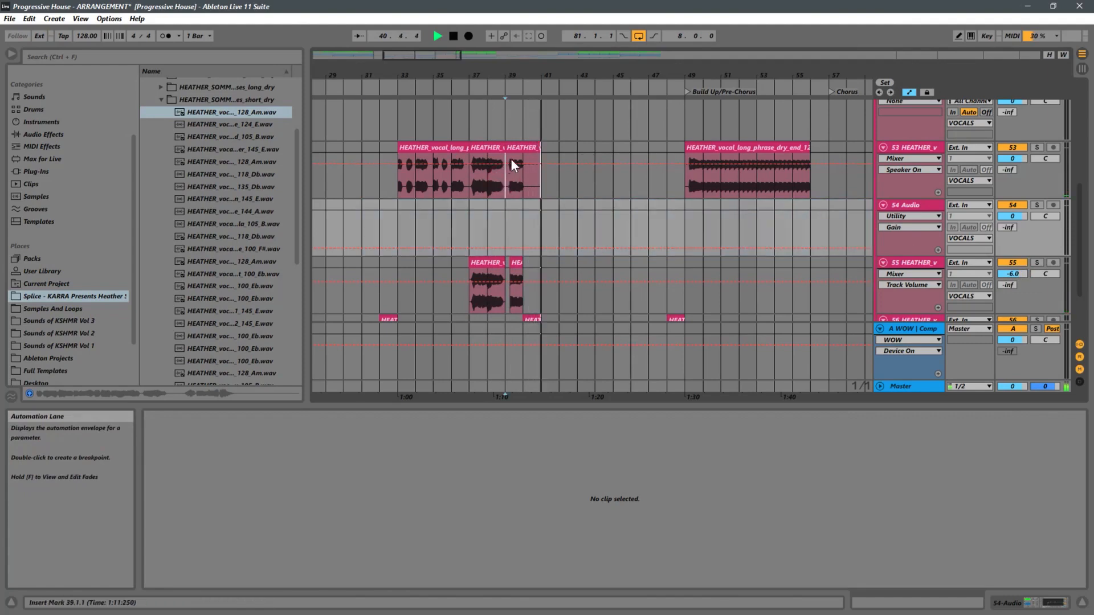
Copy the one-bar long-phrase section from 39.1.1 to 40.1.1 on track 53 and paste it on track 54 at 84.1.1
{"action": "left_click_drag", "start_coordinate": [517, 149], "coordinate": [516, 149]}
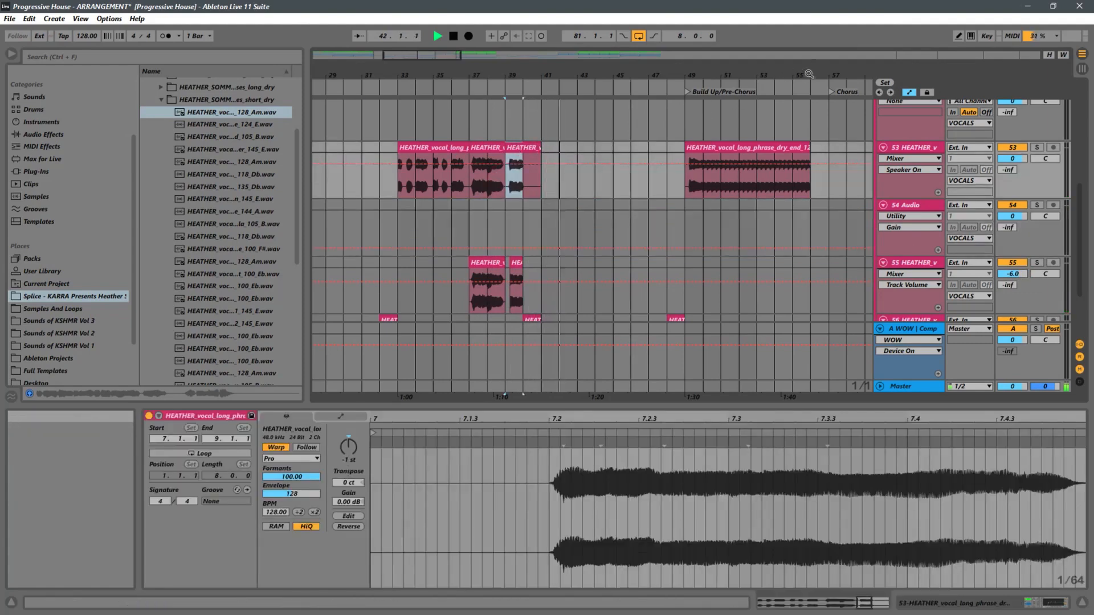
{"action": "left_click_drag", "start_coordinate": [798, 71], "coordinate": [386, 34]}
{"action": "key", "text": "space"}
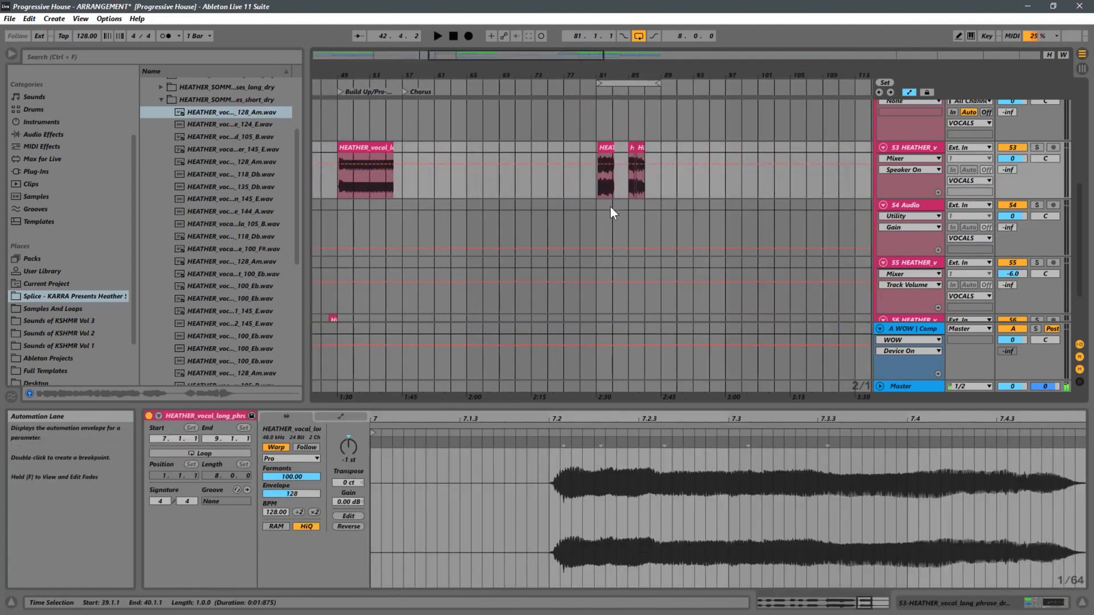
{"action": "left_click", "coordinate": [601, 220]}
{"action": "left_click_drag", "start_coordinate": [620, 73], "coordinate": [663, 133]}
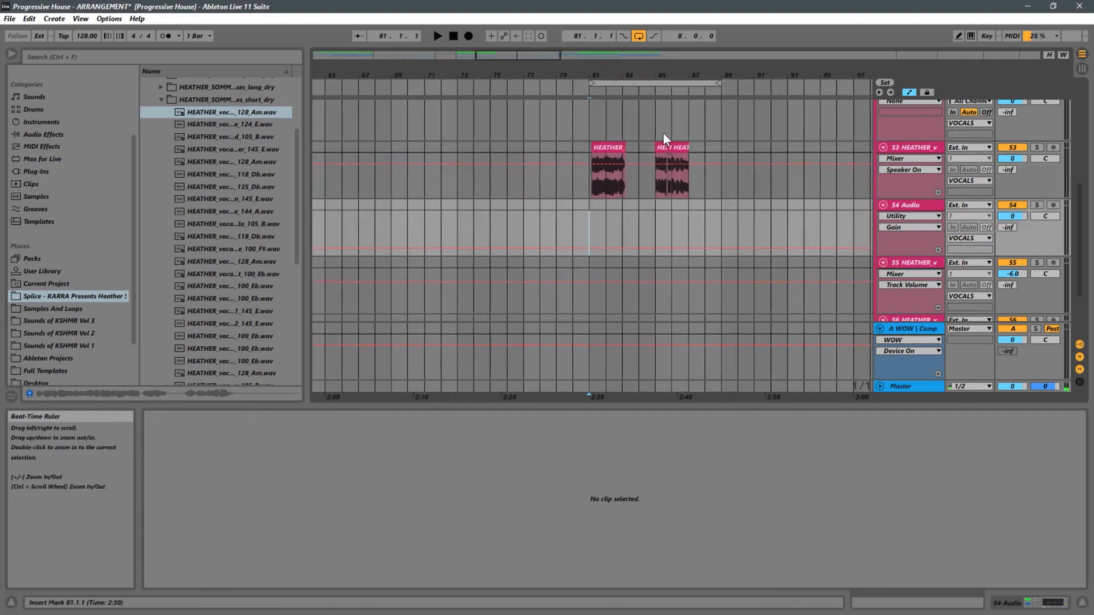
{"action": "left_click", "coordinate": [644, 225]}
{"action": "key", "text": "ctrl+v"}
Play the vocals from 81.1.1 and move the pasted long-phrase clip on track 54 to start at 83.2.1
{"action": "left_click", "coordinate": [592, 224]}
{"action": "key", "text": "space"}
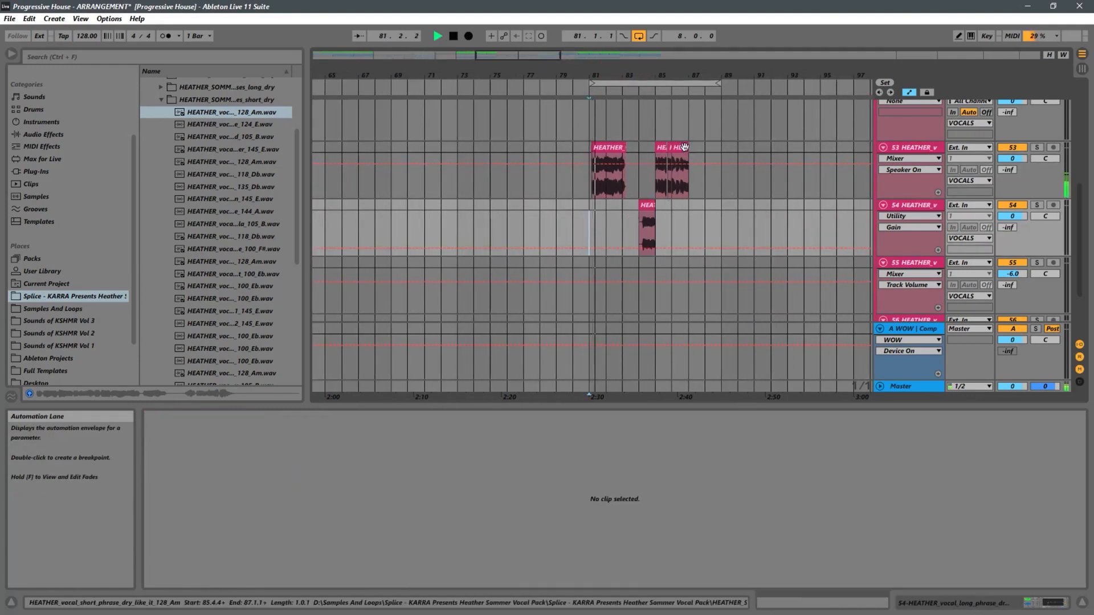
{"action": "left_click_drag", "start_coordinate": [516, 72], "coordinate": [586, 76]}
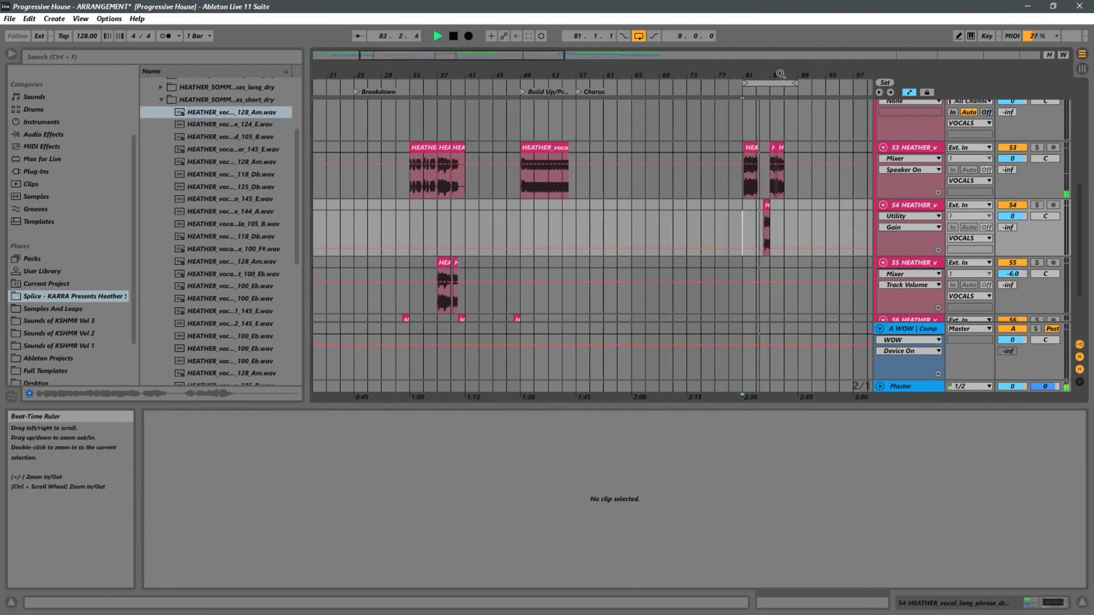
{"action": "left_click_drag", "start_coordinate": [780, 74], "coordinate": [798, 204]}
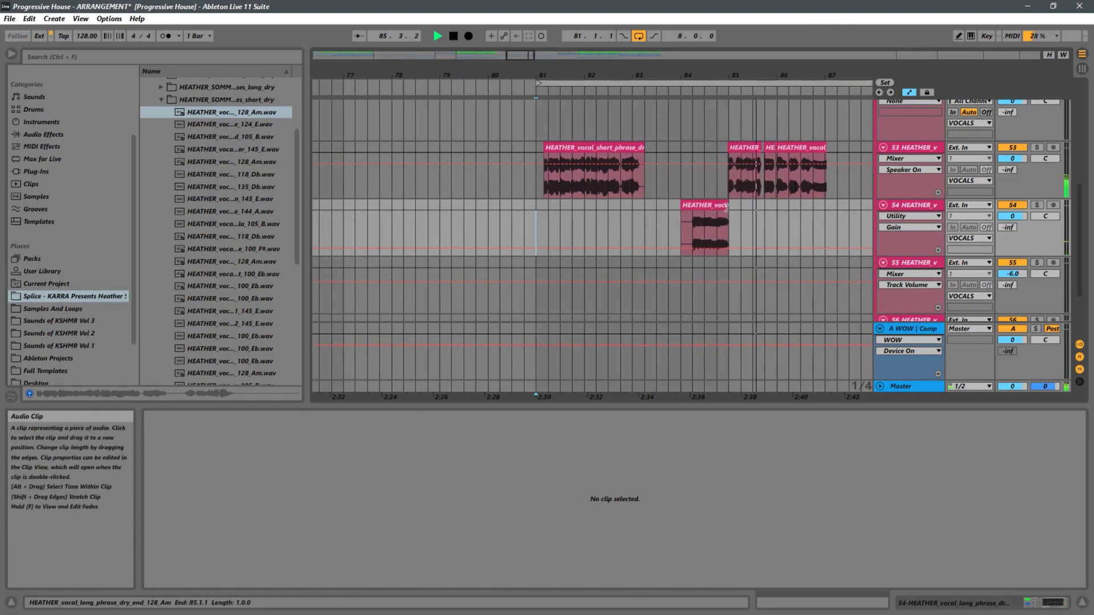
{"action": "key", "text": "space"}
{"action": "key", "text": "space"}
{"action": "left_click_drag", "start_coordinate": [708, 208], "coordinate": [676, 215]}
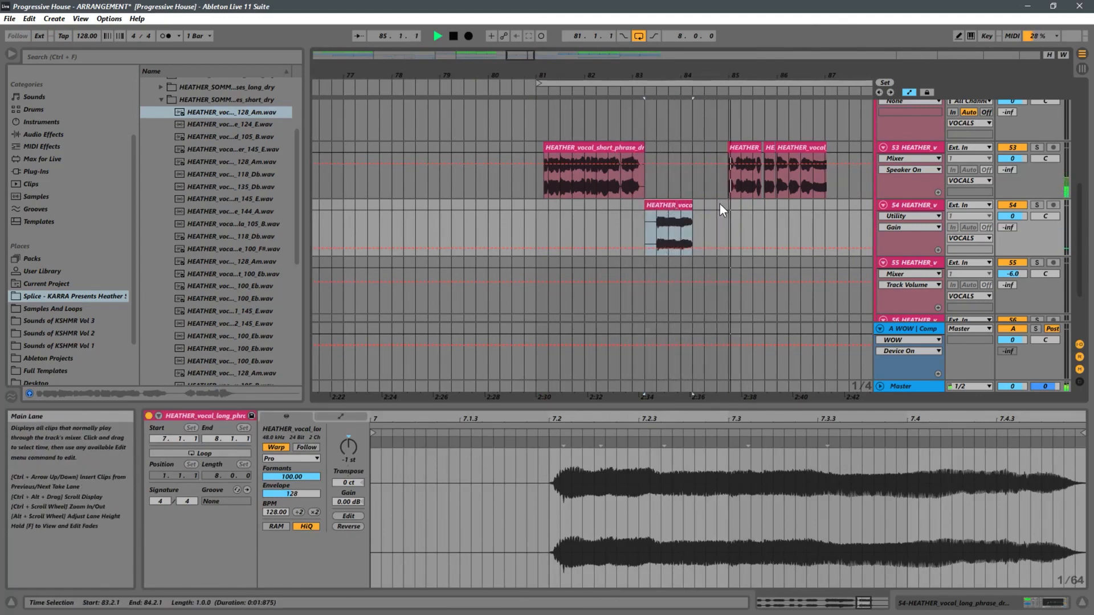
Extend the end of the last like_it clip on track 53 to 87.2.3 and replay the phrase from 84.4.3
{"action": "left_click_drag", "start_coordinate": [775, 80], "coordinate": [789, 147]}
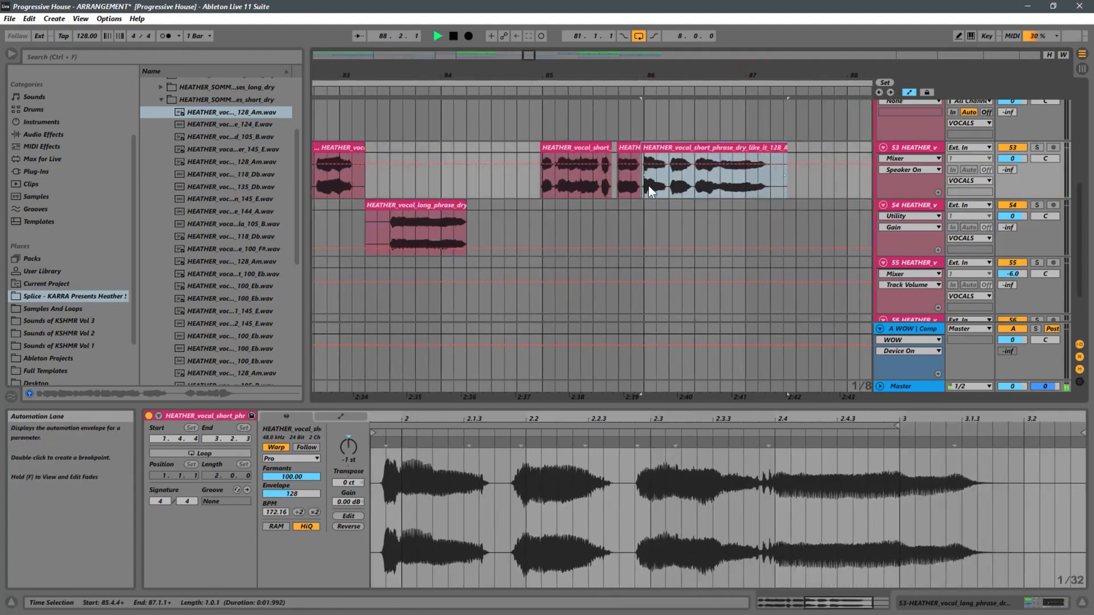
{"action": "left_click", "coordinate": [541, 180]}
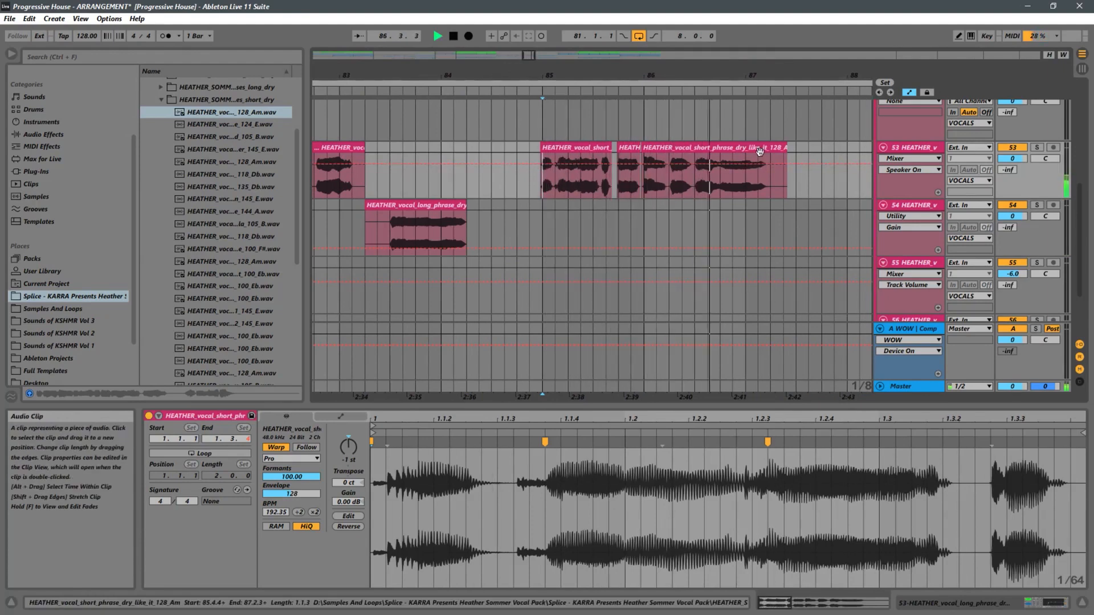
{"action": "left_click", "coordinate": [526, 185]}
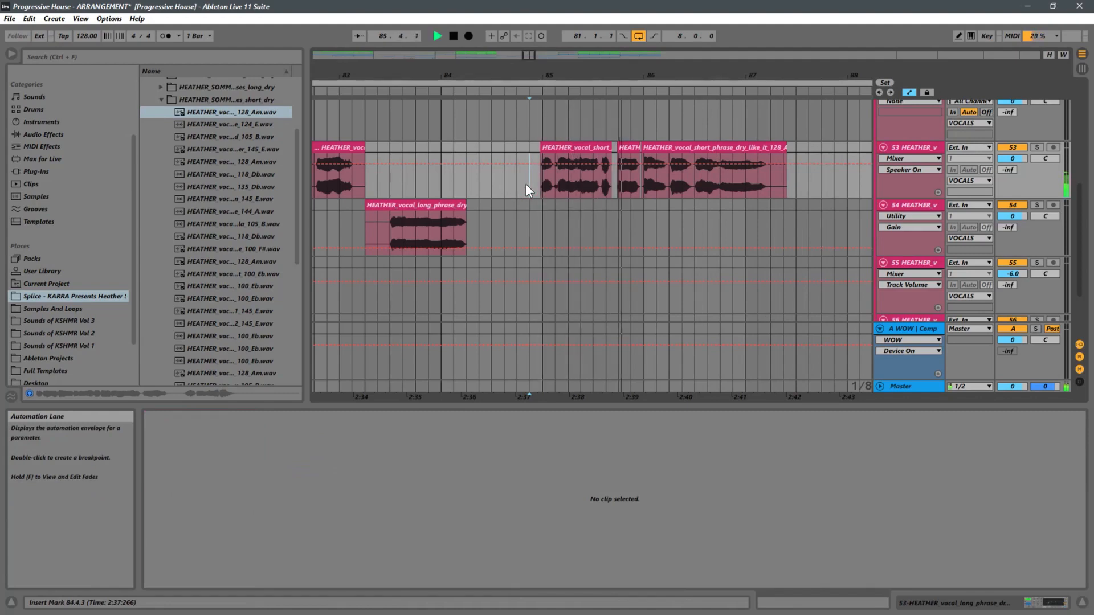